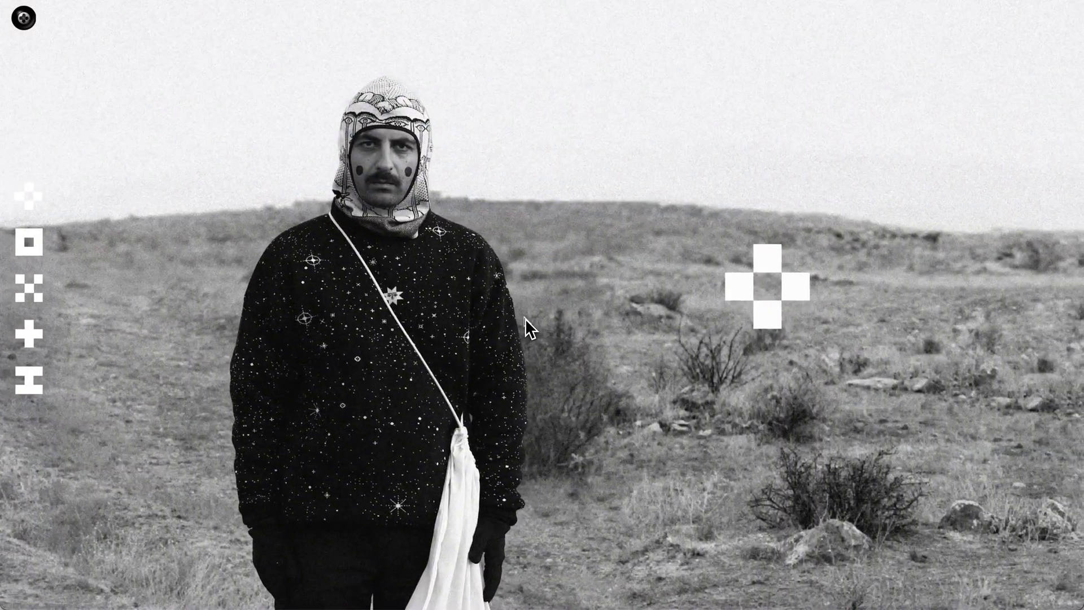
# Open the sweater's product card on the example site, page through its photos and close the card
pyautogui.click(745, 282)
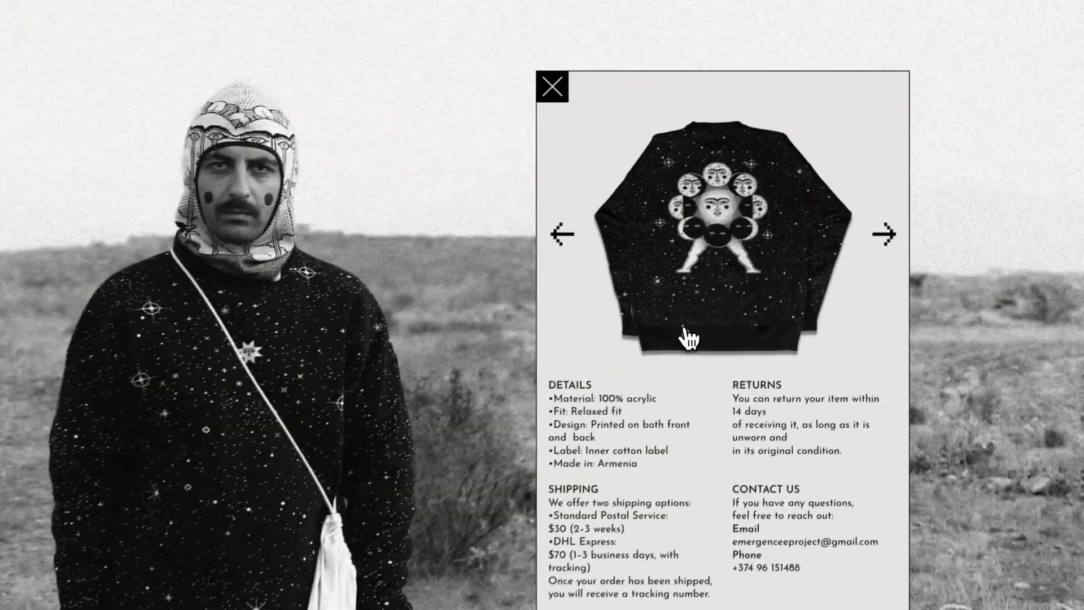
pyautogui.click(886, 248)
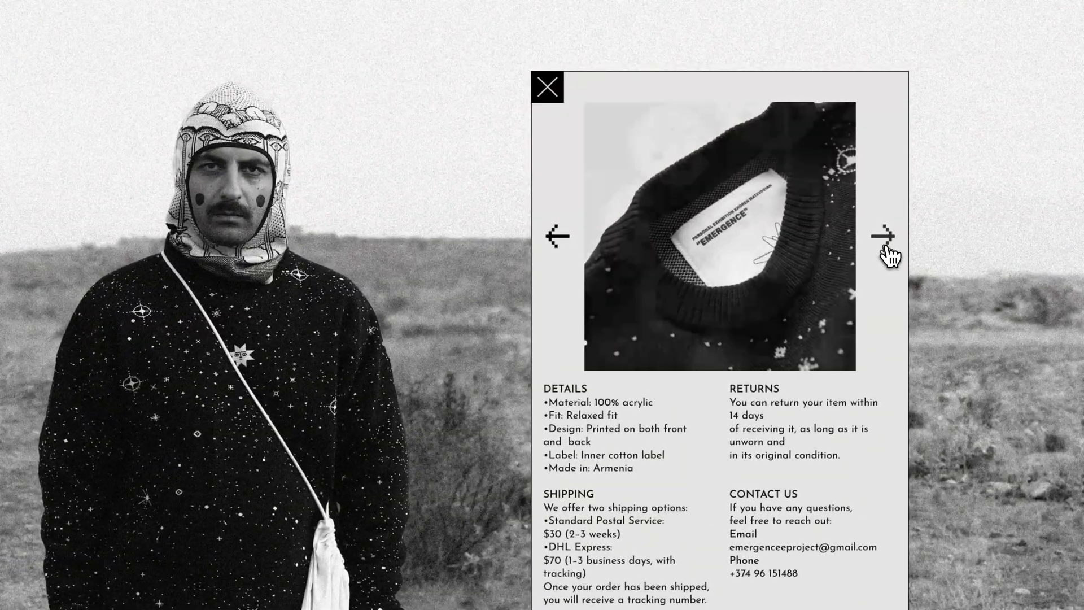
pyautogui.click(885, 249)
pyautogui.click(885, 248)
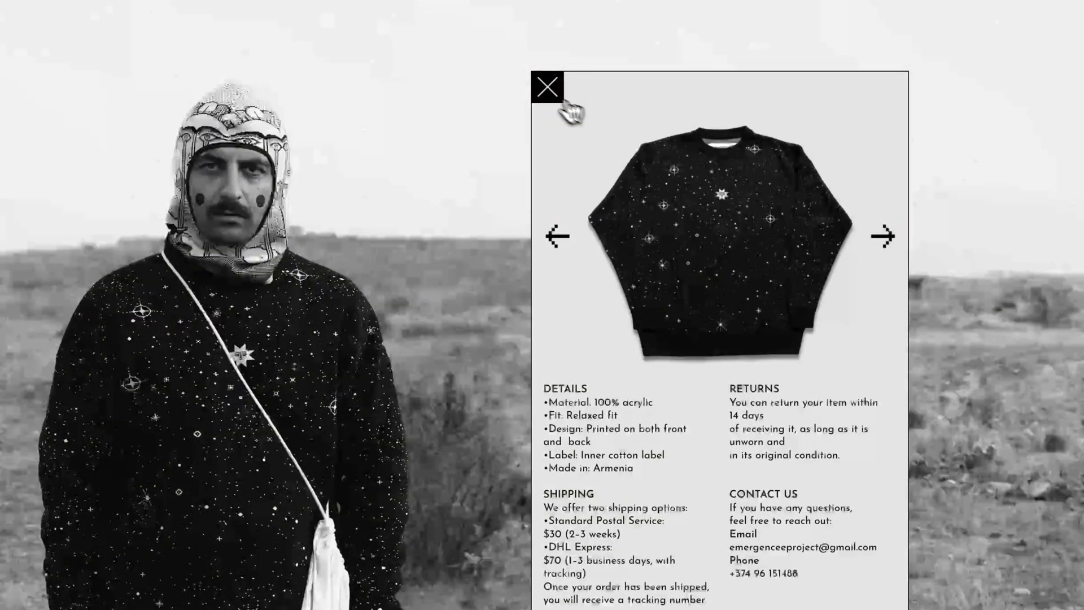
pyautogui.click(546, 87)
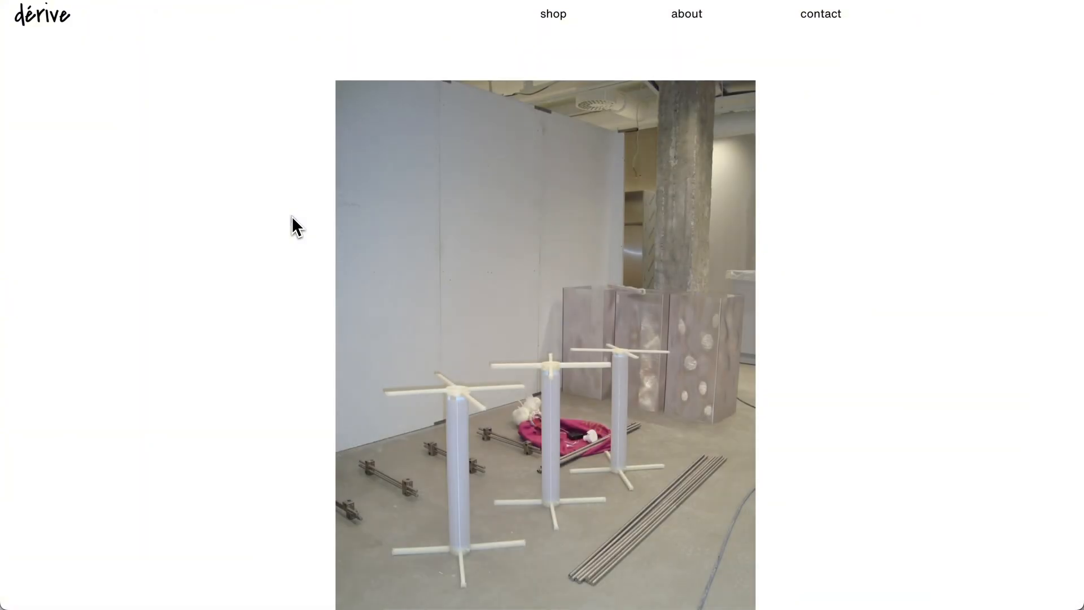
# Browse the dérive shop page from the opening photos to the la fragola product images and details
pyautogui.scroll(-10, 292, 217)
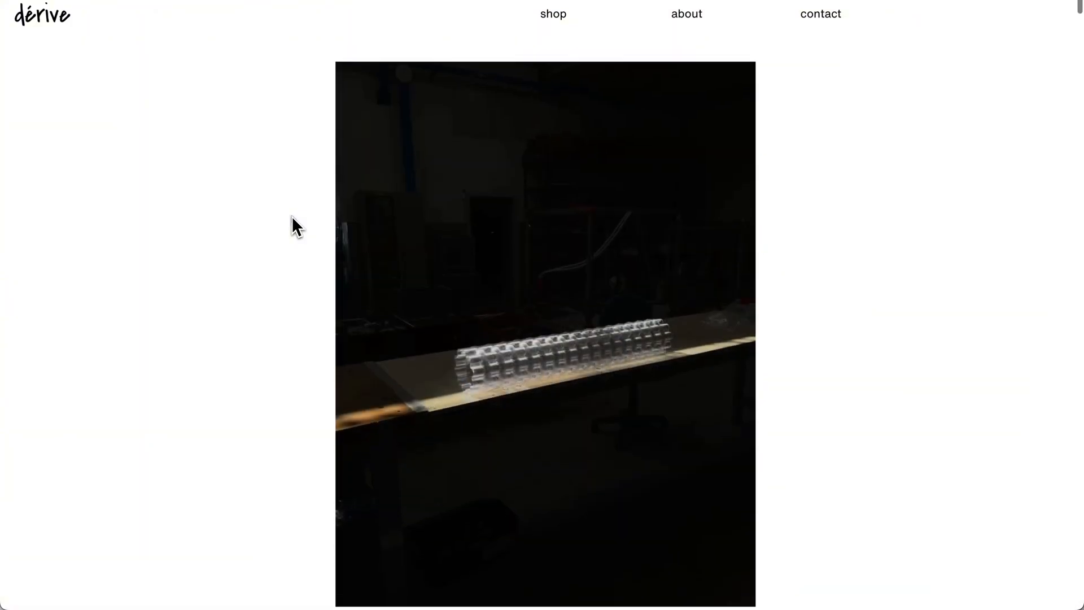
pyautogui.scroll(-10, 291, 216)
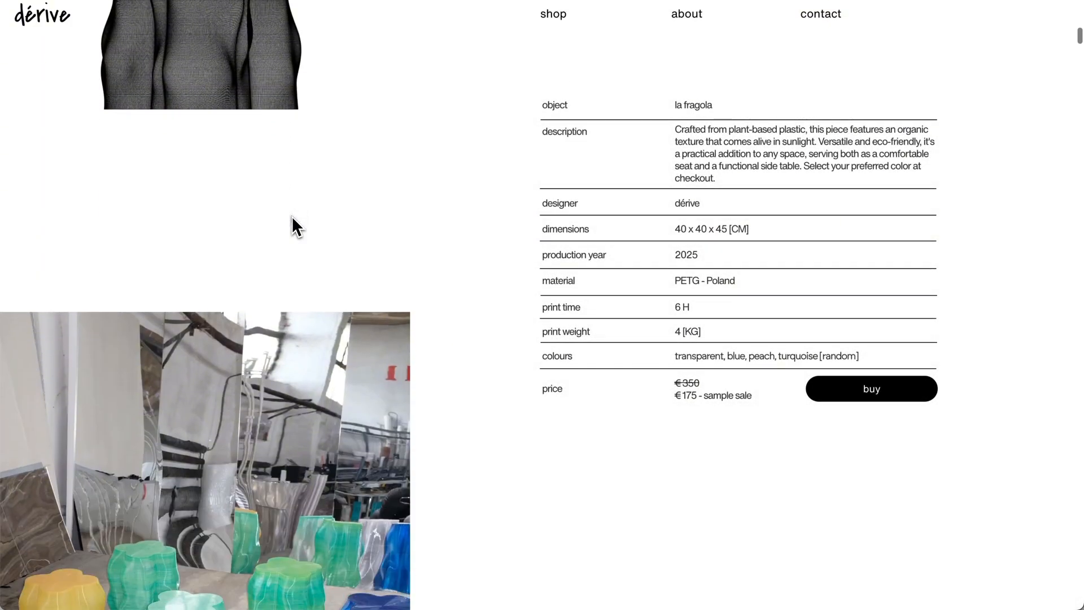
pyautogui.scroll(-6, 291, 215)
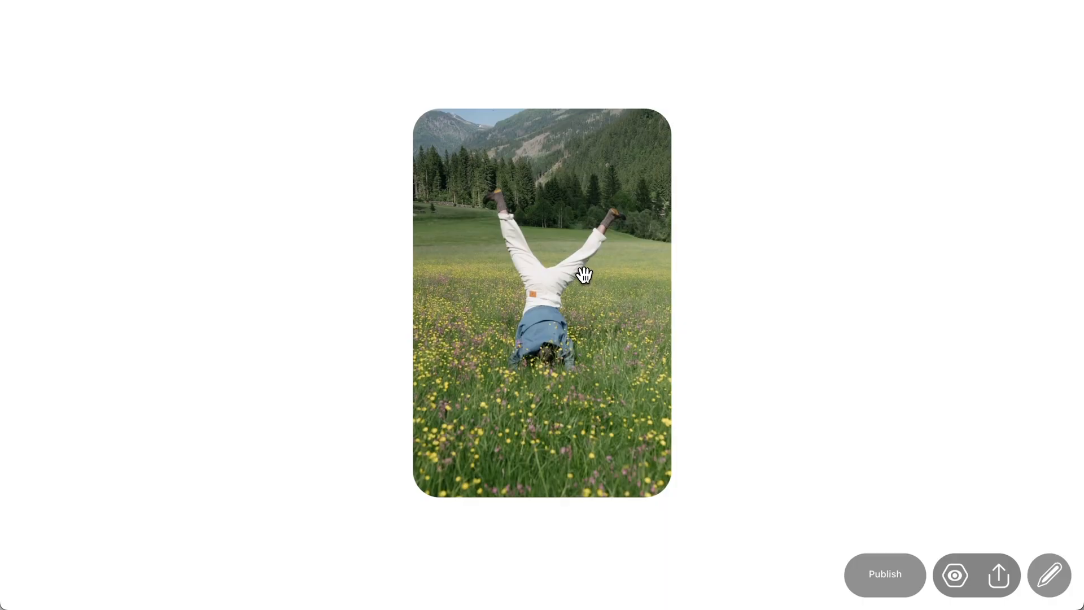
# Page through the rounded pictures in the previewed slideshow
pyautogui.moveTo(585, 275)
pyautogui.mouseDown()
pyautogui.moveTo(518, 213)
pyautogui.moveTo(648, 213)
pyautogui.moveTo(587, 288)
pyautogui.mouseUp()
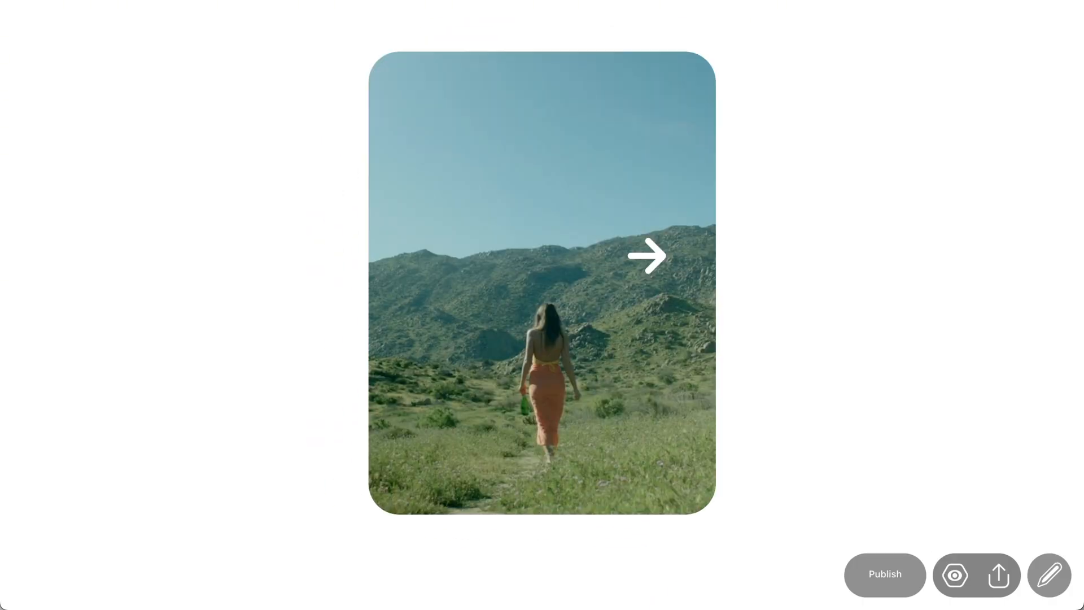
pyautogui.click(647, 255)
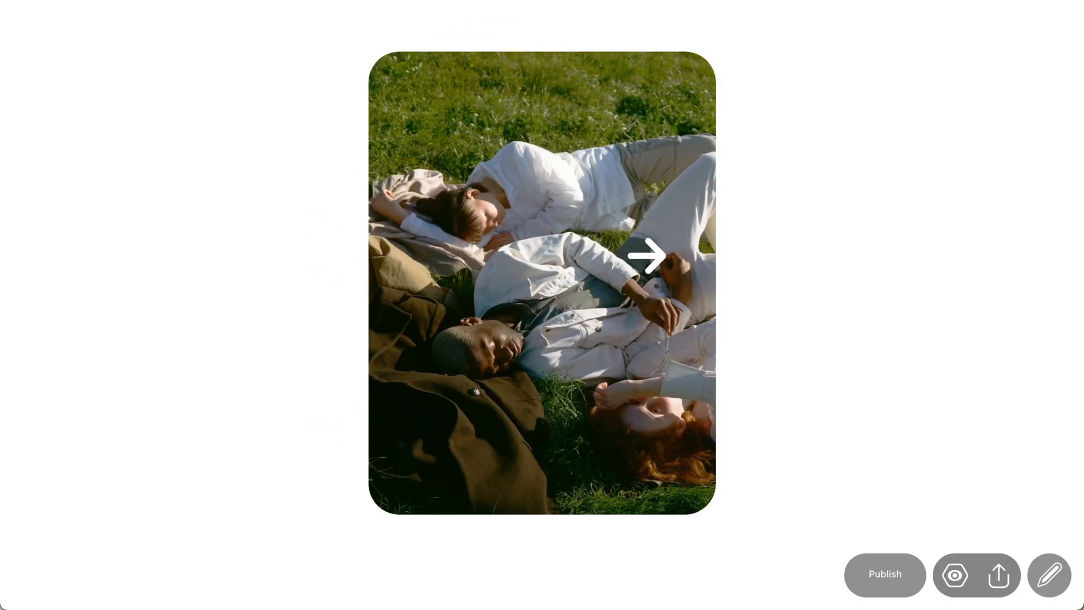
pyautogui.click(647, 255)
pyautogui.click(646, 255)
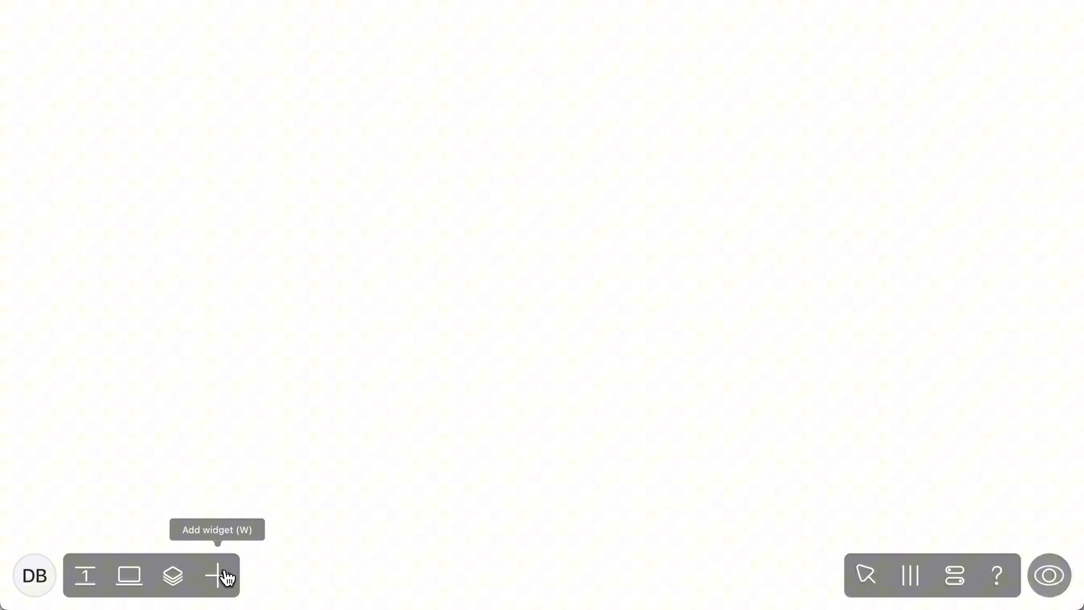
# Add a picture widget to the blank page and upload the photo of the handstand in the flower meadow
pyautogui.click(226, 577)
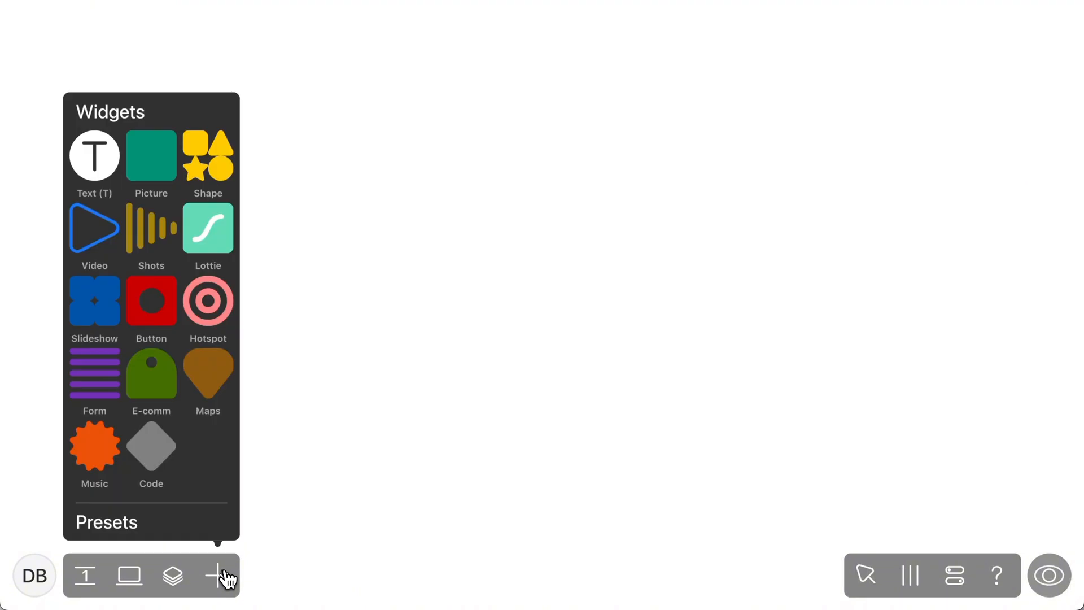
pyautogui.click(159, 165)
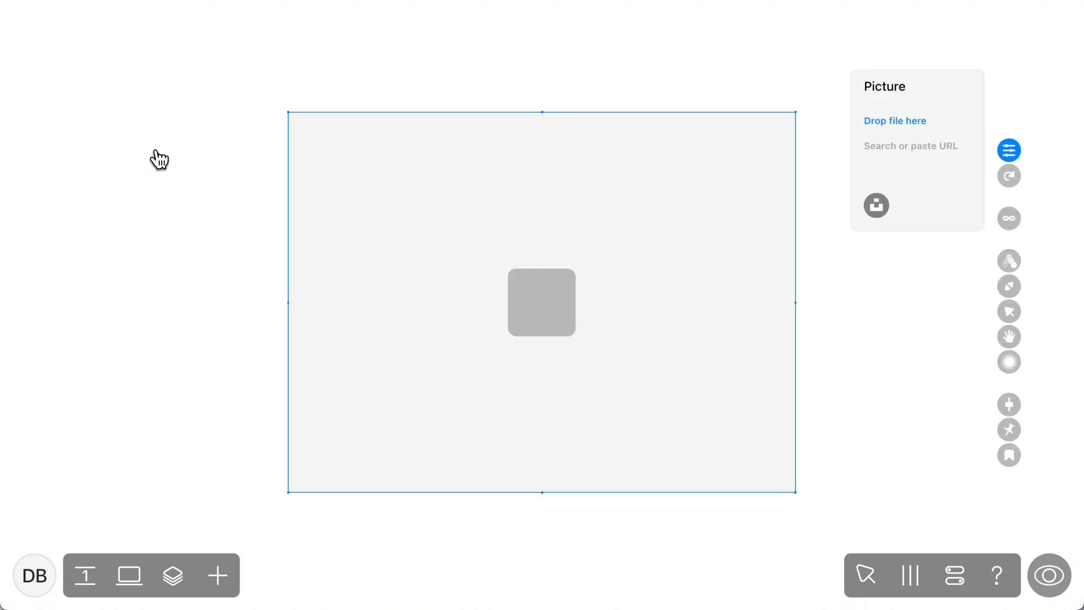
pyautogui.click(892, 121)
pyautogui.click(767, 331)
pyautogui.press('Return')
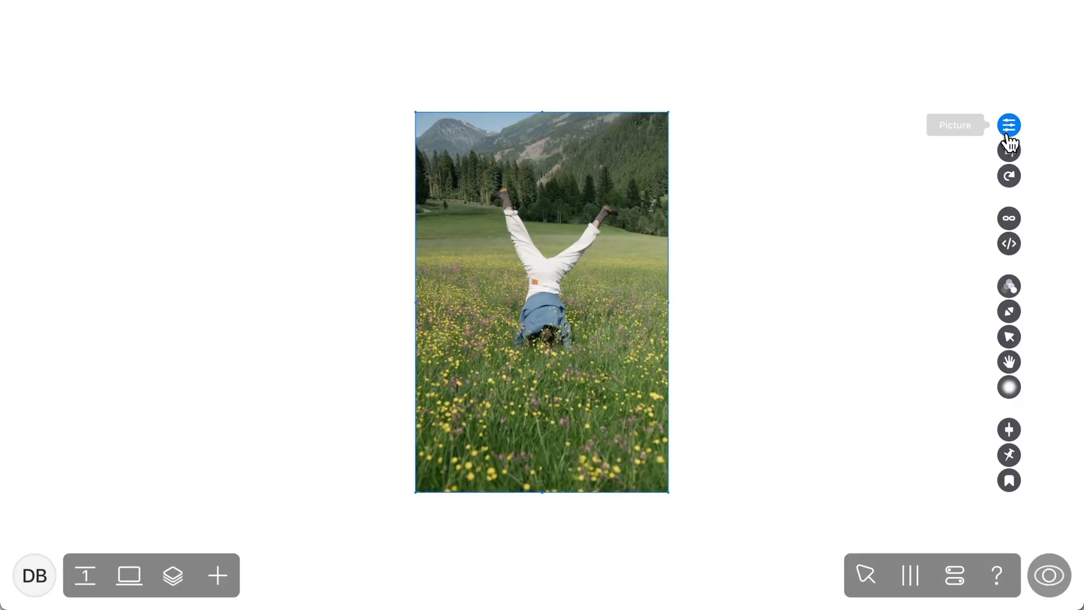
# Round the handstand picture's corners with a radius of 25 and try out its opacity setting
pyautogui.click(1006, 135)
pyautogui.moveTo(938, 273)
pyautogui.mouseDown()
pyautogui.moveTo(944, 219)
pyautogui.moveTo(941, 278)
pyautogui.mouseUp()
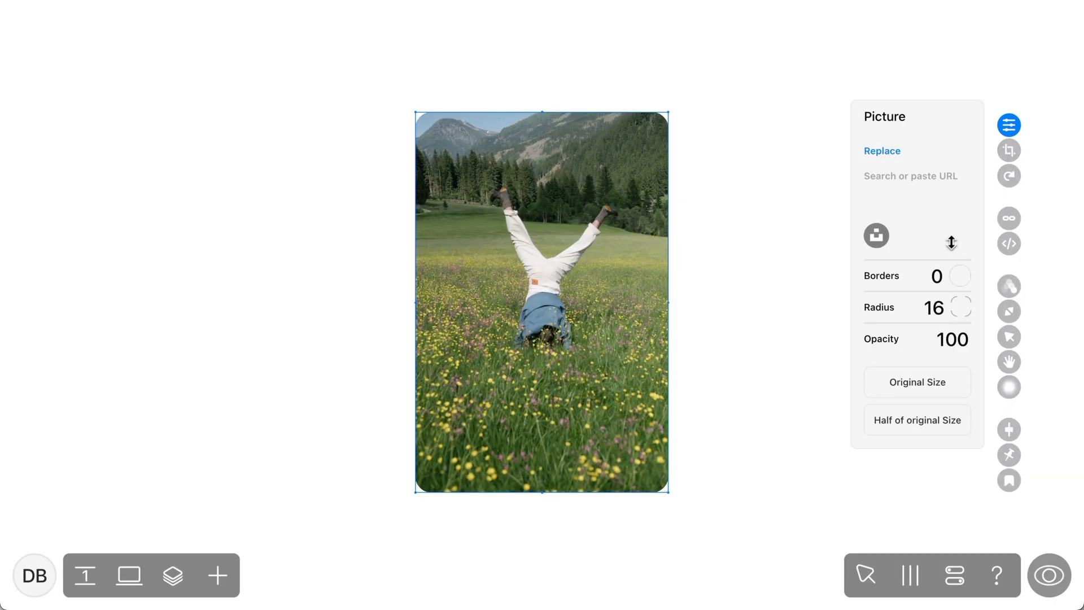
pyautogui.moveTo(957, 162); pyautogui.dragTo(955, 190)
pyautogui.moveTo(952, 340); pyautogui.dragTo(980, 162)
# Crop the picture by enlarging and shifting the photo inside its frame, and scale the whole picture down slightly
pyautogui.click(1008, 150)
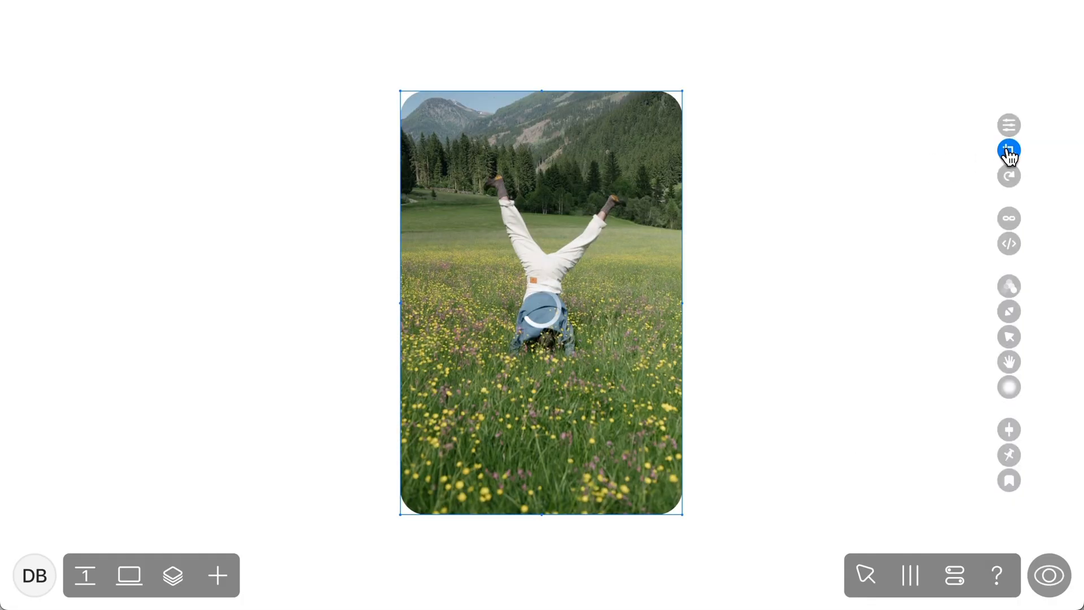
pyautogui.moveTo(971, 245); pyautogui.dragTo(971, 234)
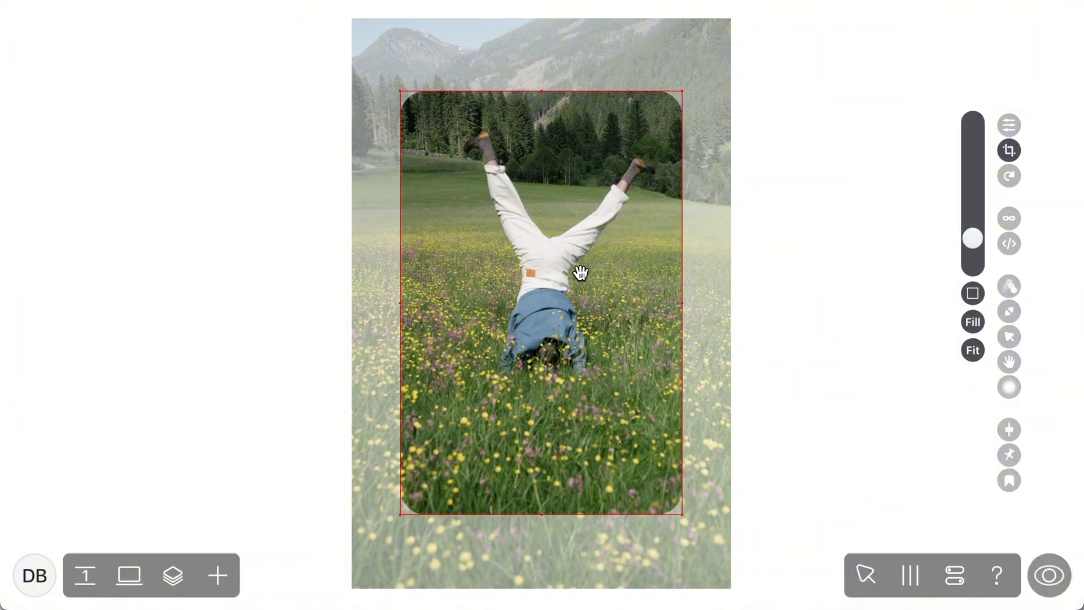
pyautogui.moveTo(578, 271); pyautogui.dragTo(575, 295)
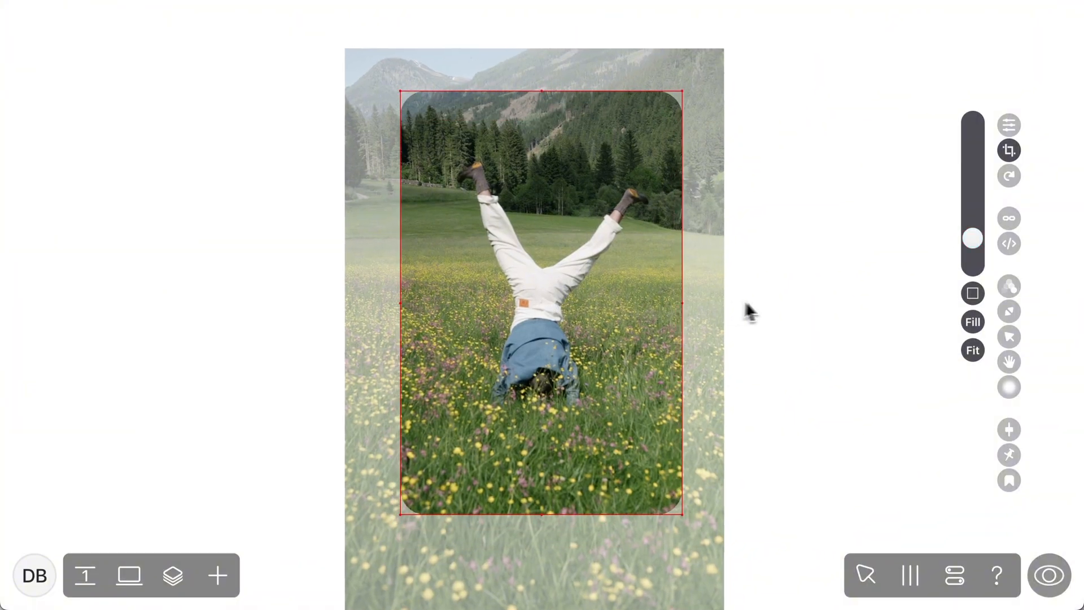
pyautogui.click(761, 302)
pyautogui.moveTo(683, 91); pyautogui.dragTo(659, 123)
pyautogui.moveTo(579, 267); pyautogui.dragTo(203, 169)
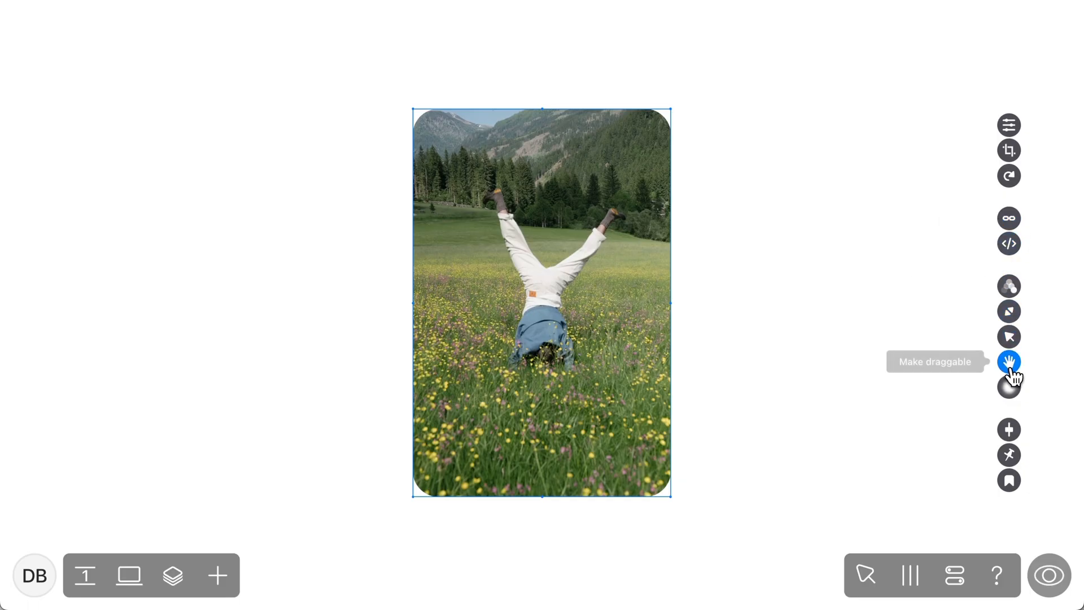
# Make the picture draggable and fix it to the centre of the screen
pyautogui.click(1011, 367)
pyautogui.moveTo(581, 321); pyautogui.dragTo(546, 284)
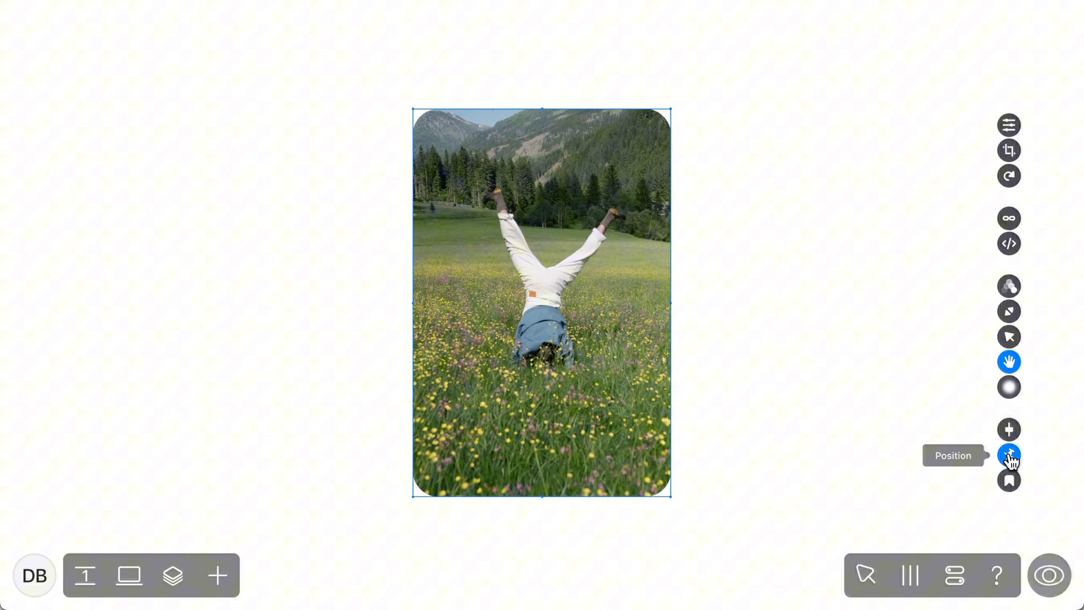
pyautogui.click(1009, 455)
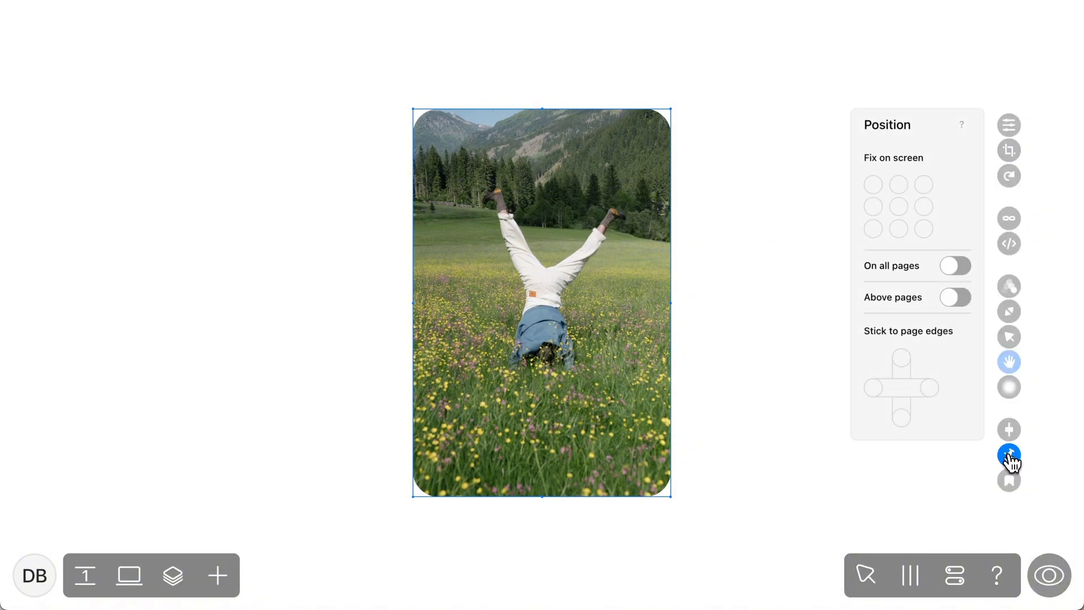
pyautogui.click(901, 210)
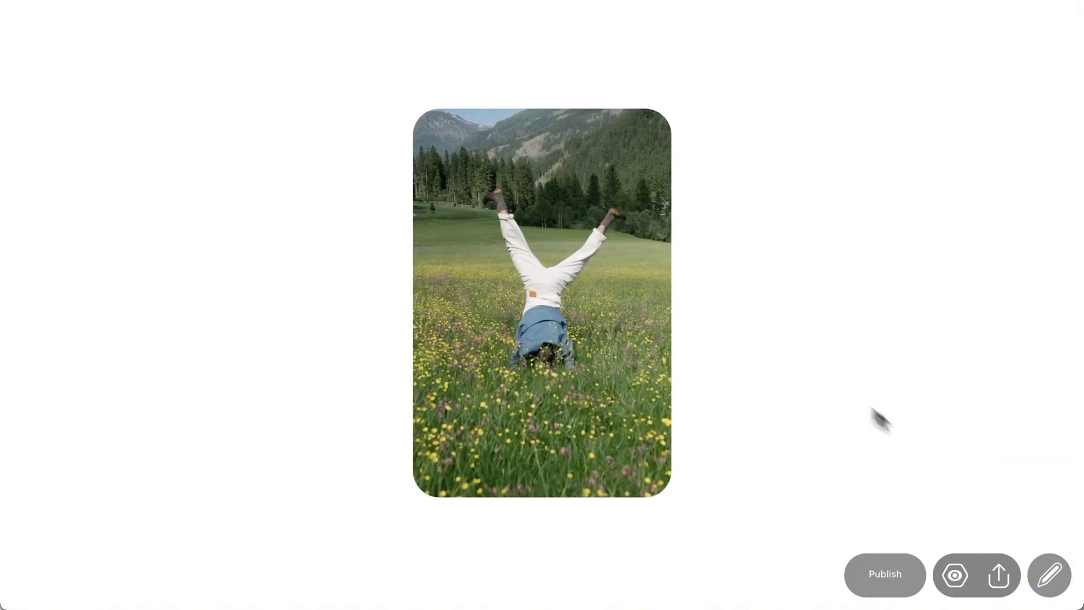
pyautogui.click(1049, 575)
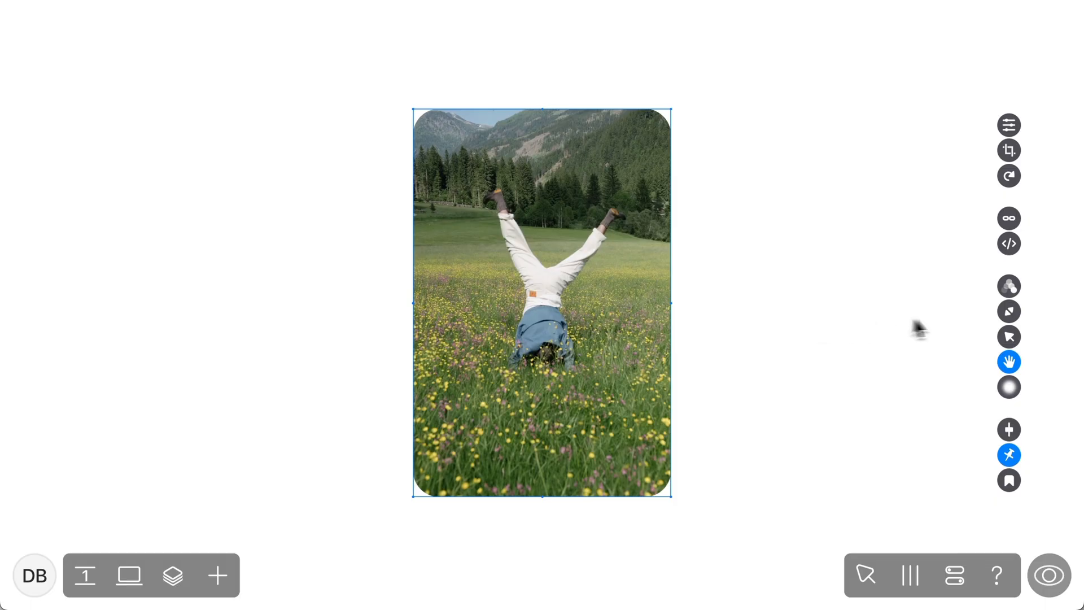
# Turn on the picture's lightbox with a 000000 overlay at 83 opacity and preview the enlarged pictures
pyautogui.click(1010, 316)
pyautogui.click(955, 295)
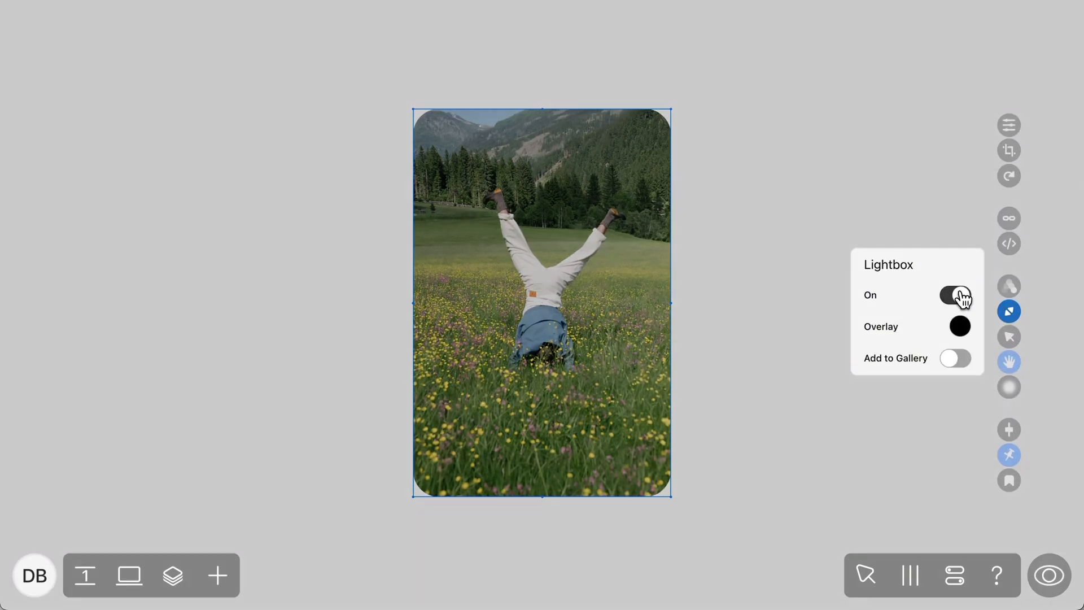
pyautogui.click(960, 328)
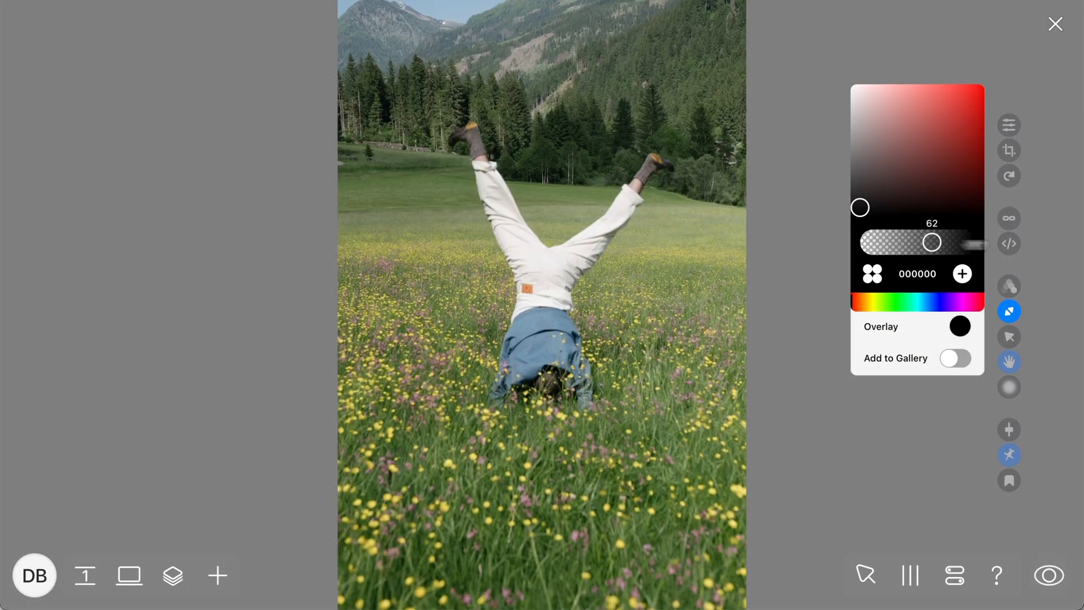
pyautogui.moveTo(974, 244); pyautogui.dragTo(947, 242)
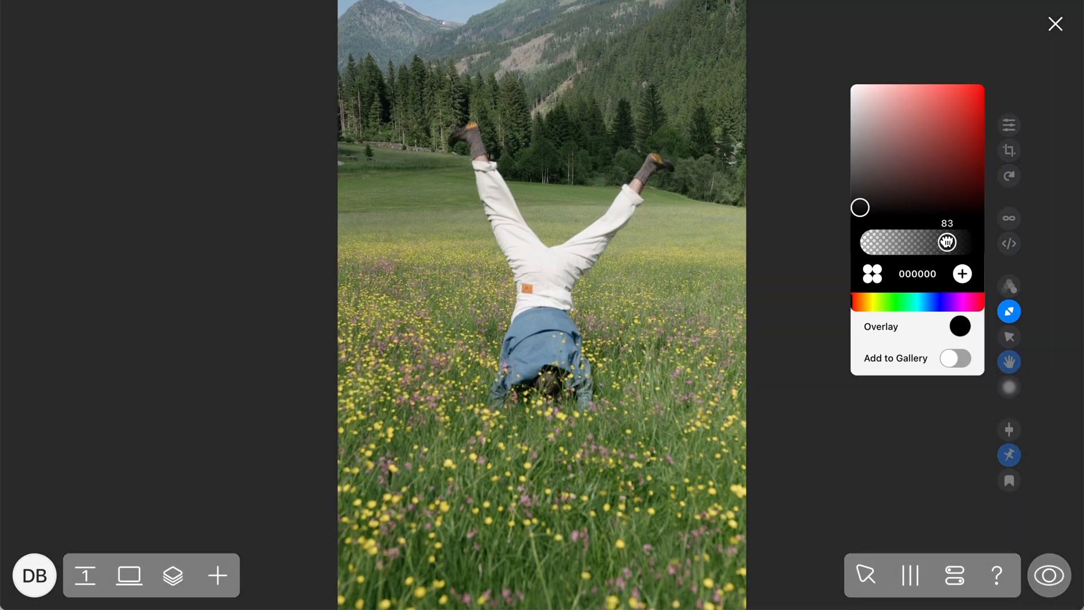
pyautogui.click(623, 273)
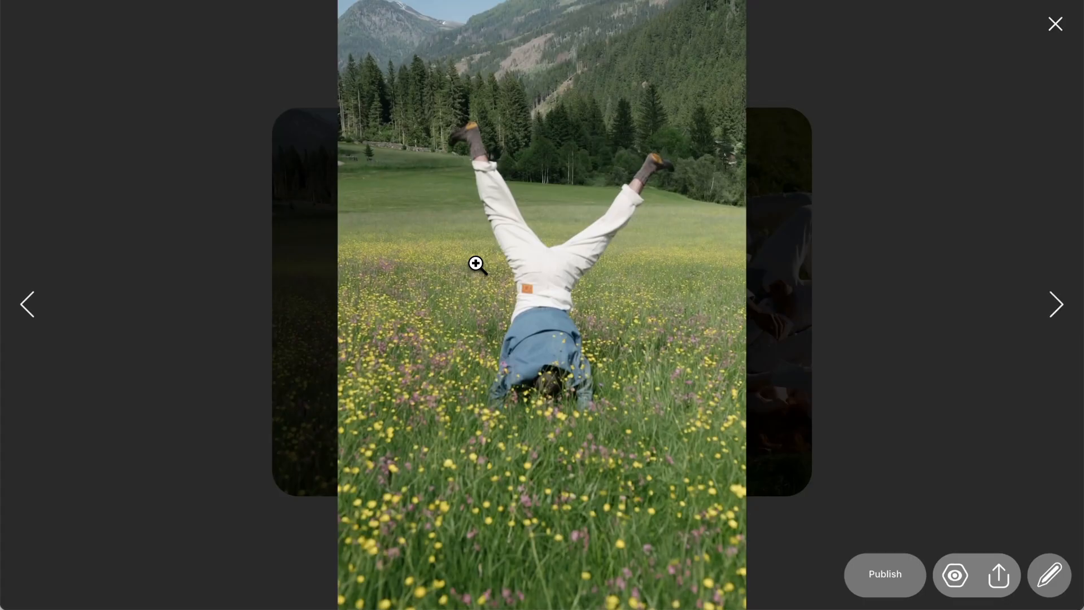
pyautogui.click(1065, 320)
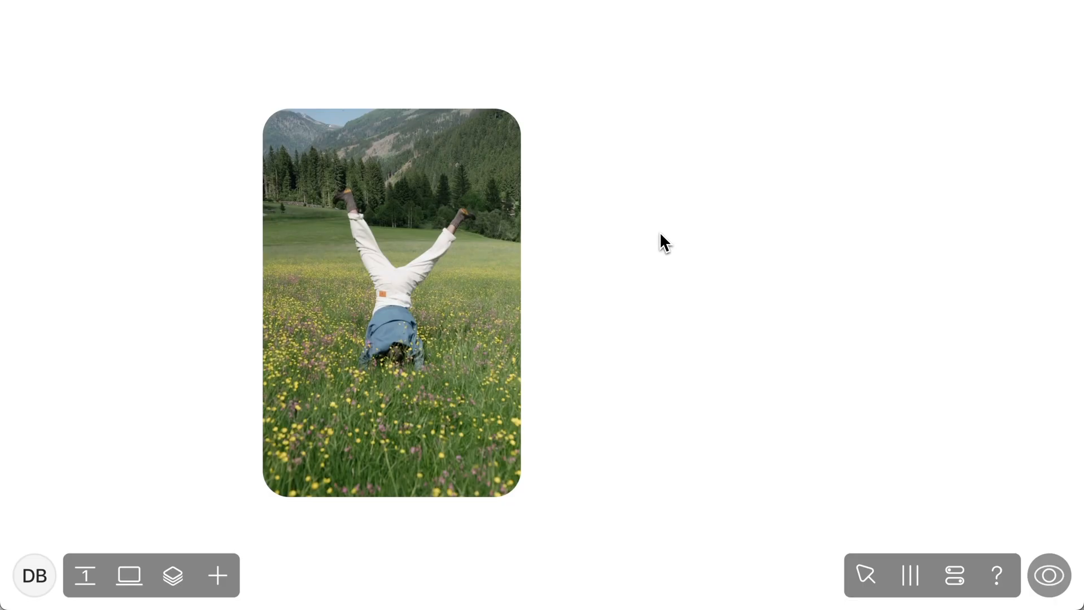
# Add a second picture of people walking on grass, match its height to the handstand picture and narrow its width
pyautogui.click(218, 575)
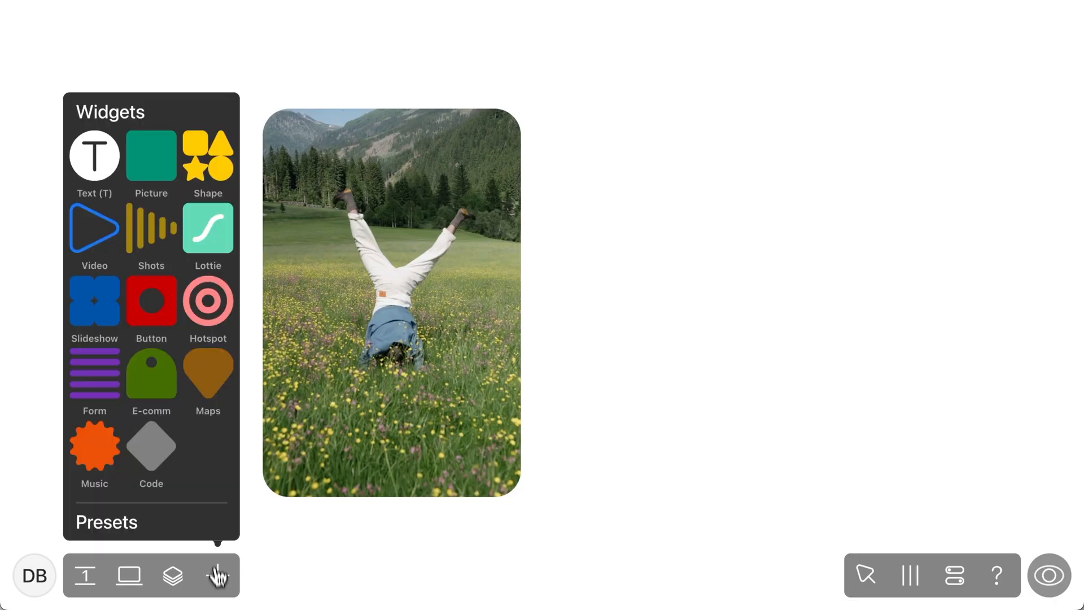
pyautogui.click(169, 172)
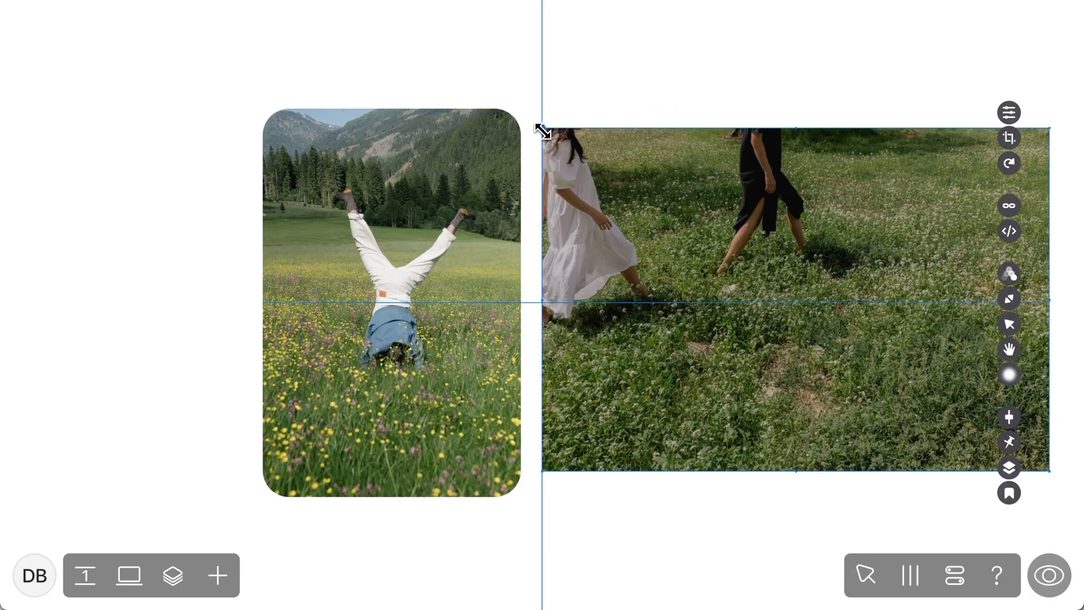
pyautogui.moveTo(541, 129); pyautogui.dragTo(538, 109)
pyautogui.moveTo(542, 470); pyautogui.dragTo(545, 497)
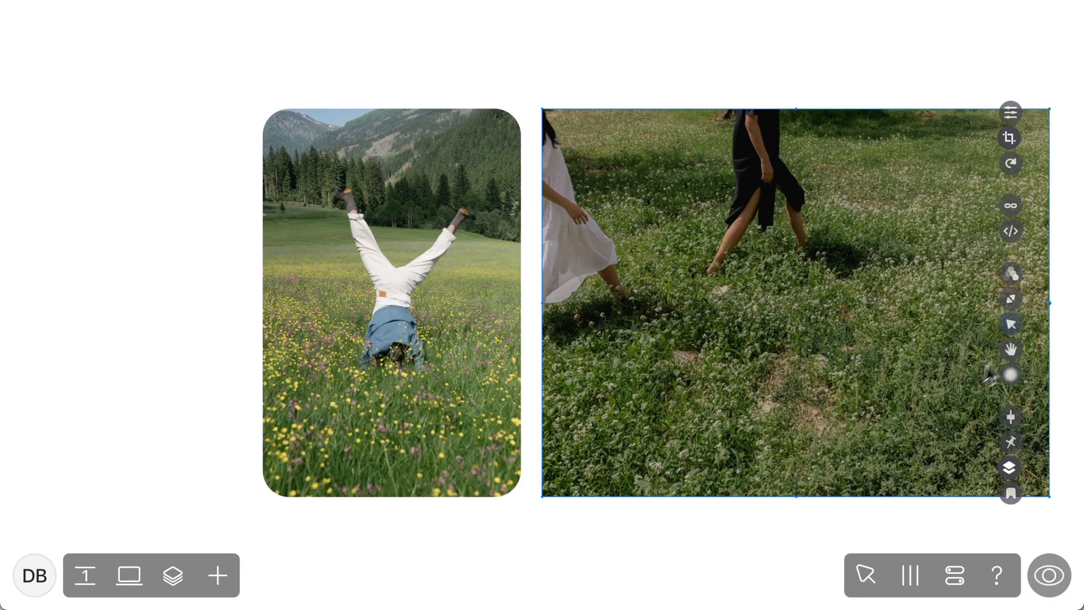
pyautogui.moveTo(1050, 303); pyautogui.dragTo(854, 305)
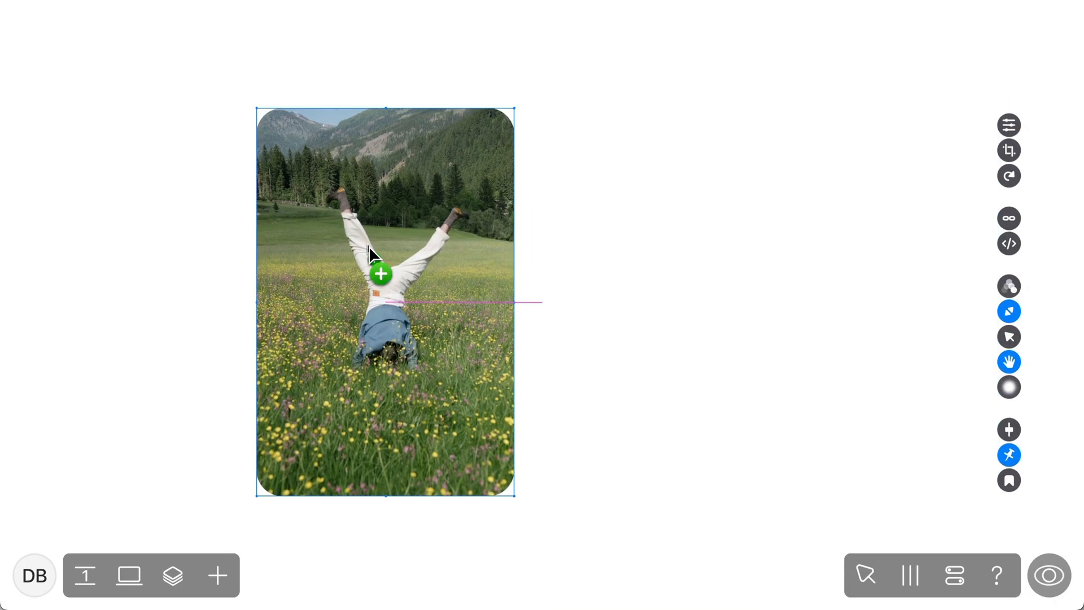
# Duplicate the handstand picture beside the original and replace the copy's image with another file
pyautogui.moveTo(374, 258); pyautogui.dragTo(651, 249)
pyautogui.click(1009, 115)
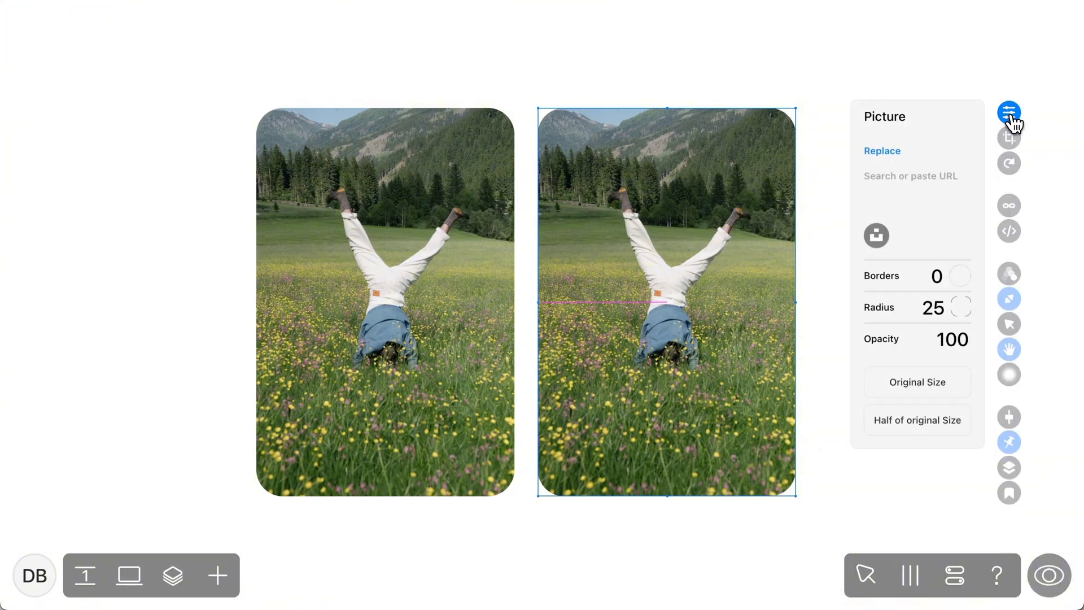
pyautogui.click(882, 151)
pyautogui.doubleClick(530, 336)
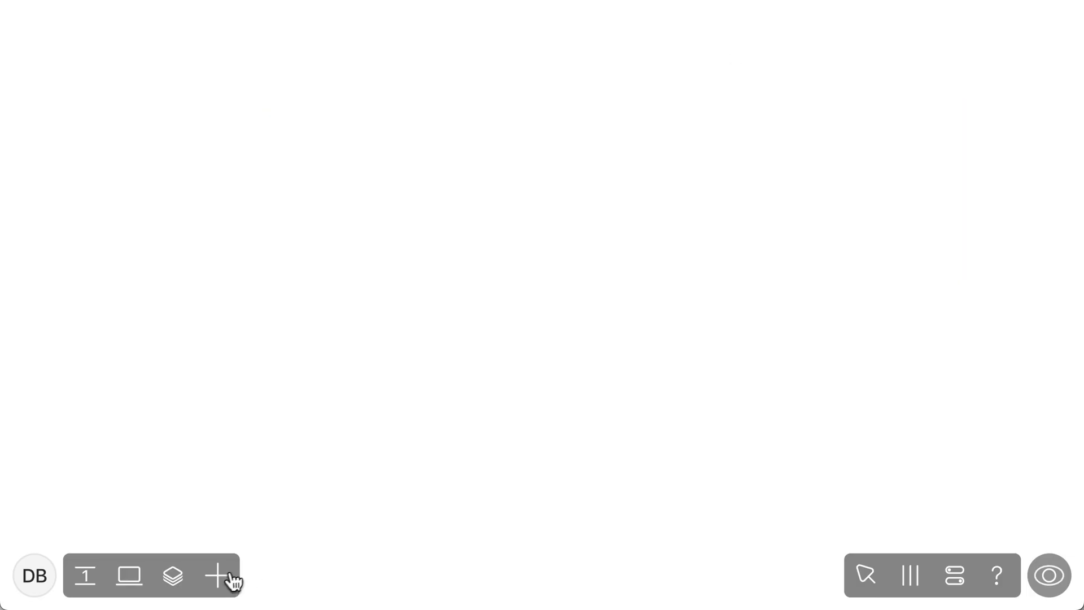
# Insert the Horizontal scroll preset from the animated widgets on the empty page
pyautogui.click(220, 578)
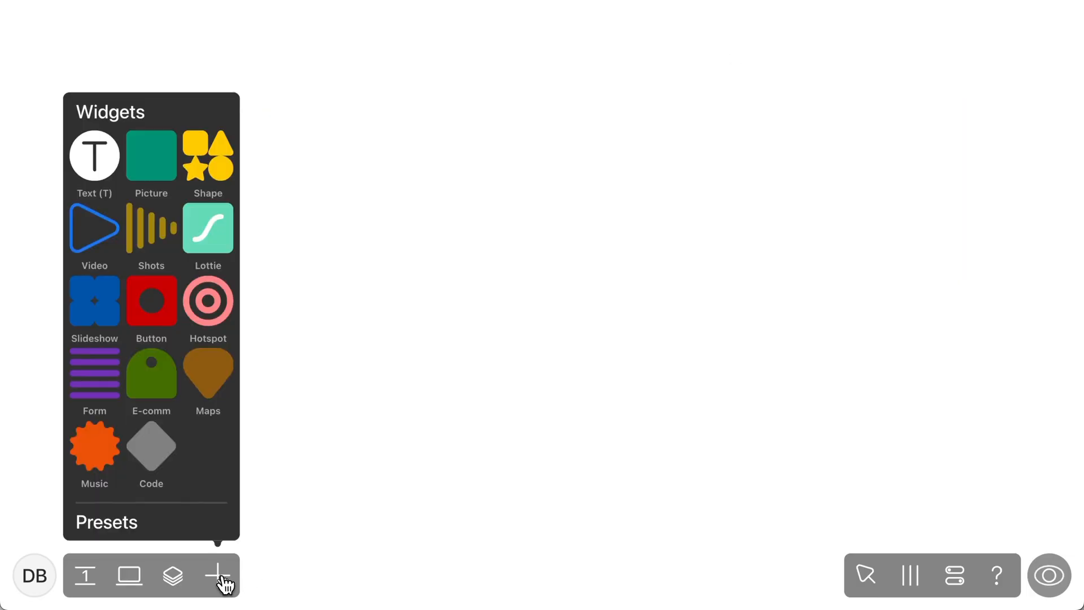
pyautogui.click(131, 529)
pyautogui.click(134, 210)
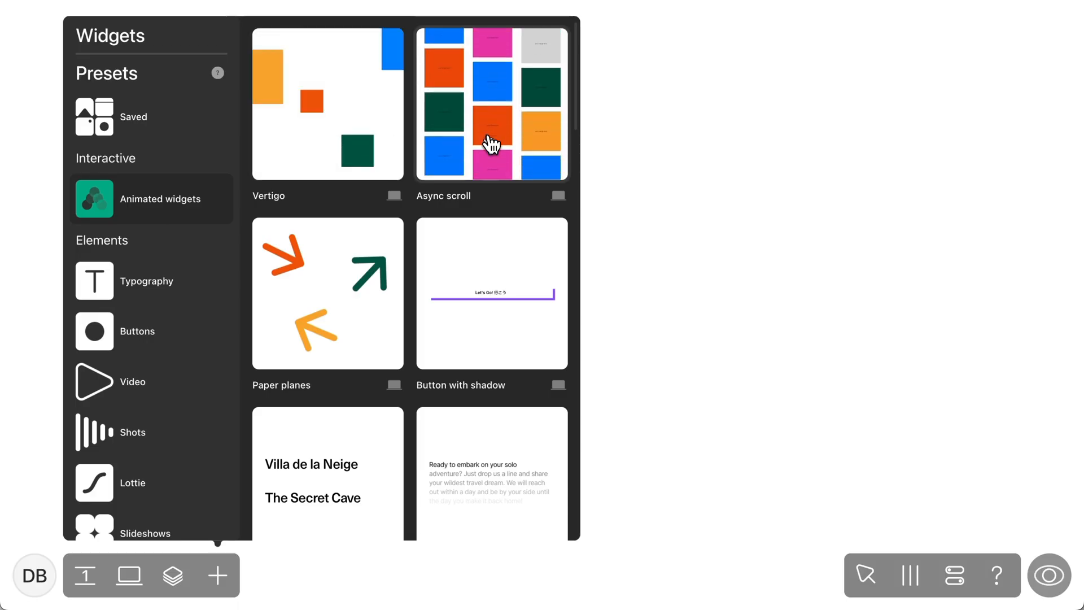
pyautogui.scroll(-5, 481, 273)
pyautogui.scroll(-4, 482, 274)
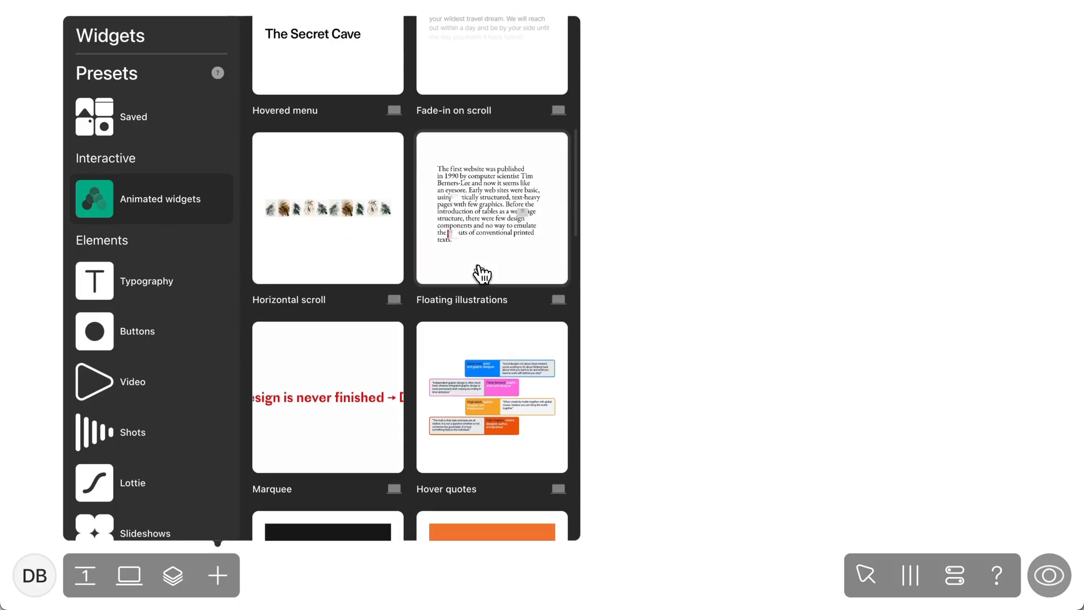
pyautogui.click(356, 239)
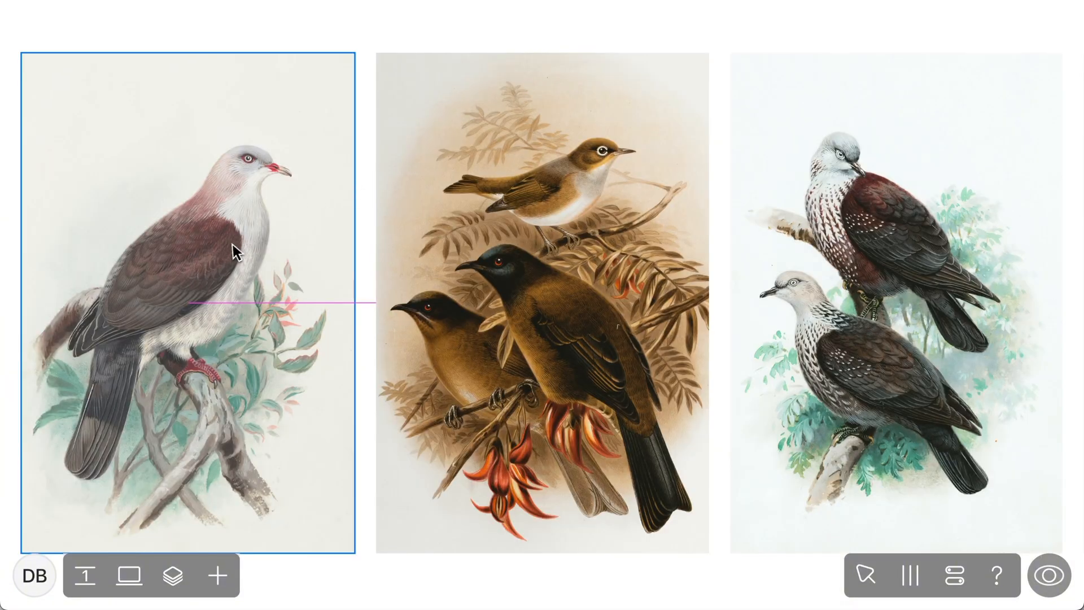
# Replace the first bird picture with the man carrying a suitcase and the second with the friends lying on the grass
pyautogui.click(1010, 113)
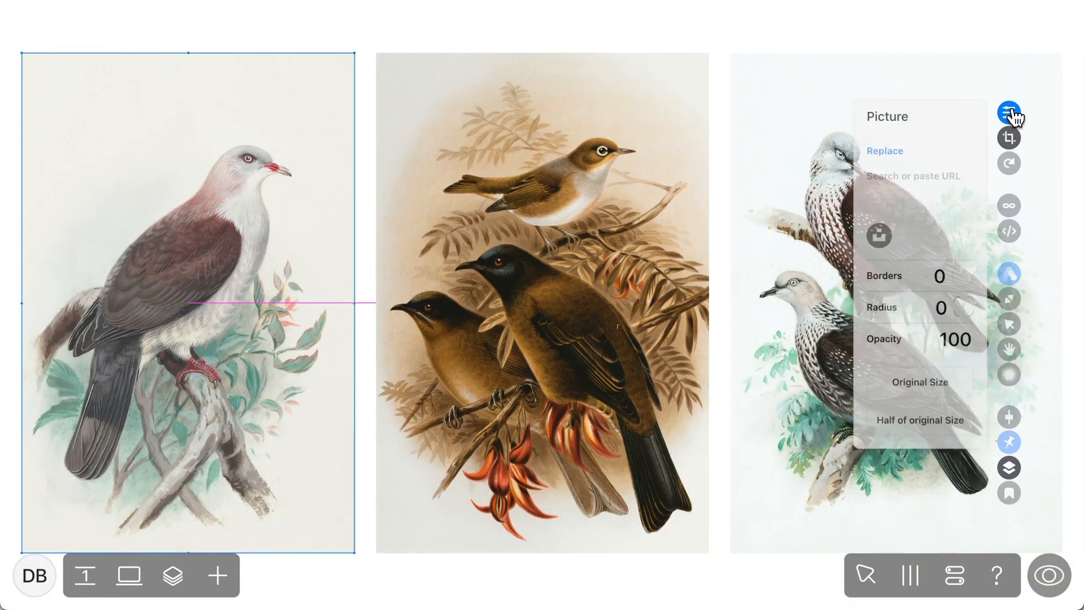
pyautogui.click(882, 151)
pyautogui.doubleClick(299, 327)
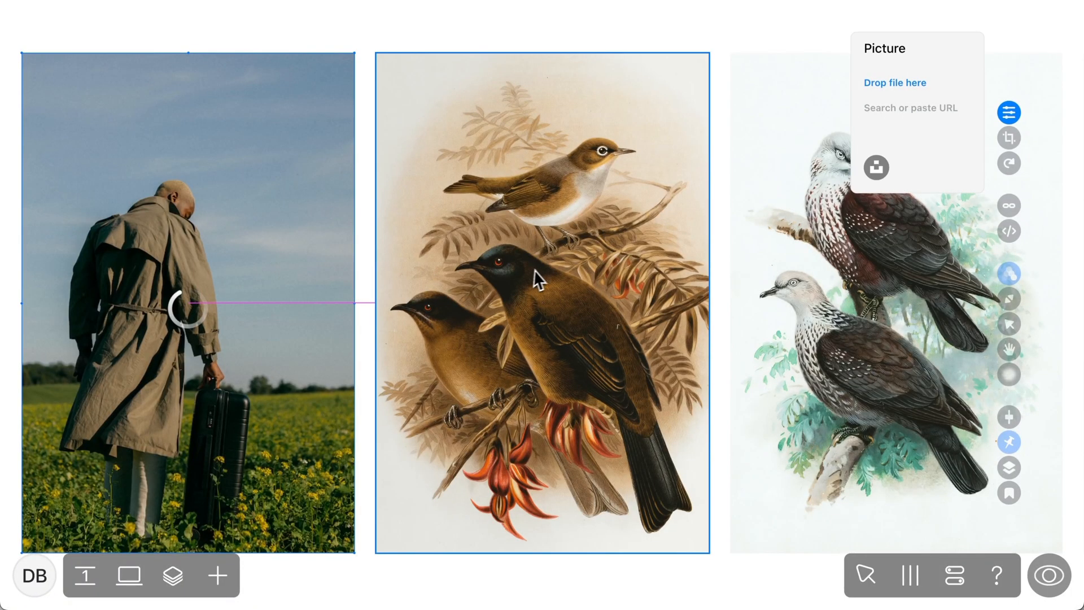
pyautogui.click(880, 151)
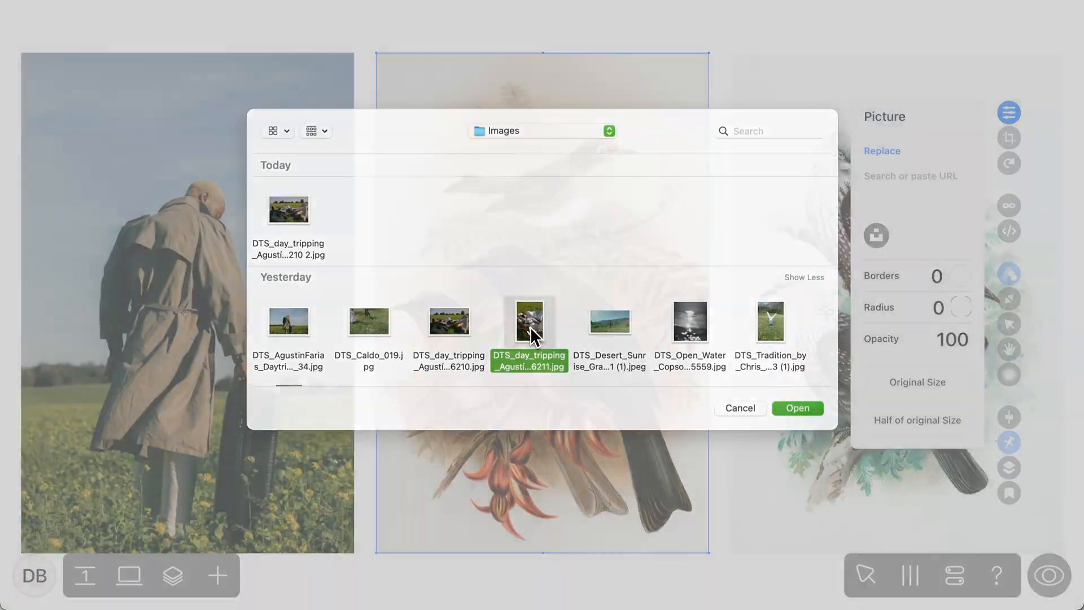
pyautogui.doubleClick(527, 330)
# Replace the third bird picture with the photo of the handstand in the flower meadow
pyautogui.click(1009, 112)
pyautogui.click(882, 151)
pyautogui.click(832, 21)
# Replace the fourth picture with DTS_Caldo_019.jpg and the fifth with the Desert Sunrise photo of the woman in the valley
pyautogui.press('super+minus')
pyautogui.click(805, 300)
pyautogui.click(1009, 112)
pyautogui.click(879, 151)
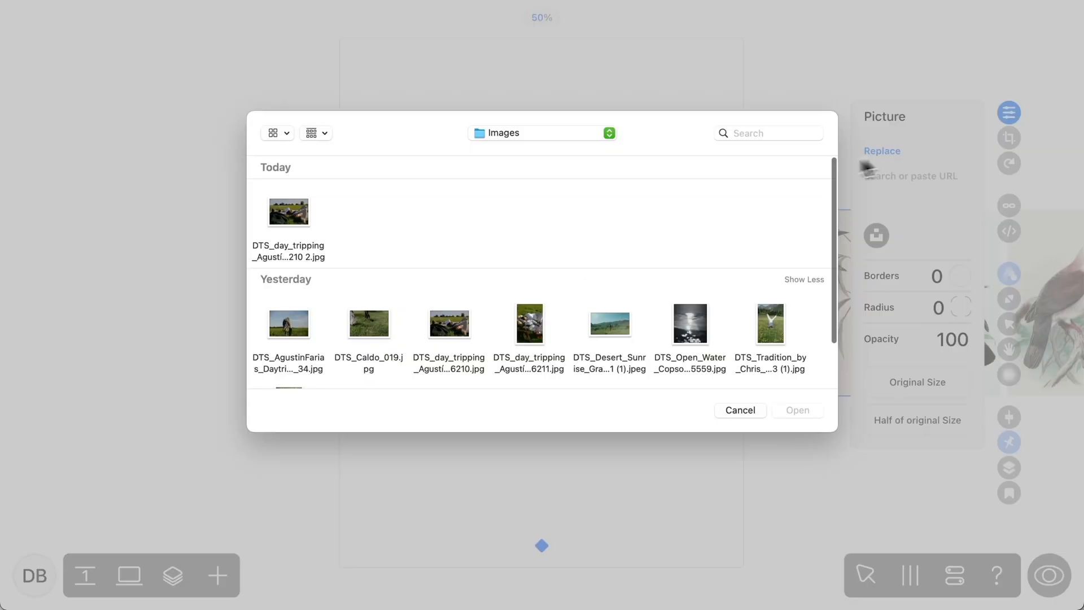
pyautogui.doubleClick(371, 332)
pyautogui.click(937, 305)
pyautogui.click(1009, 113)
pyautogui.click(889, 152)
pyautogui.doubleClick(633, 328)
# Preview the page and scroll back and forth through the horizontal picture row
pyautogui.press('super+plus')
pyautogui.press('super+plus')
pyautogui.press('super+plus')
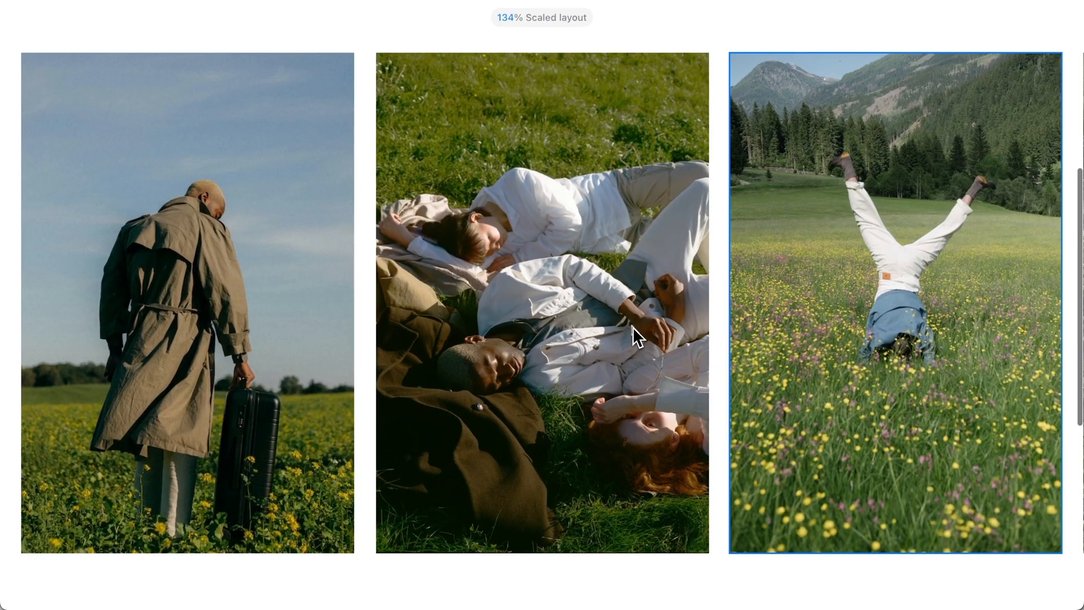
pyautogui.click(1048, 575)
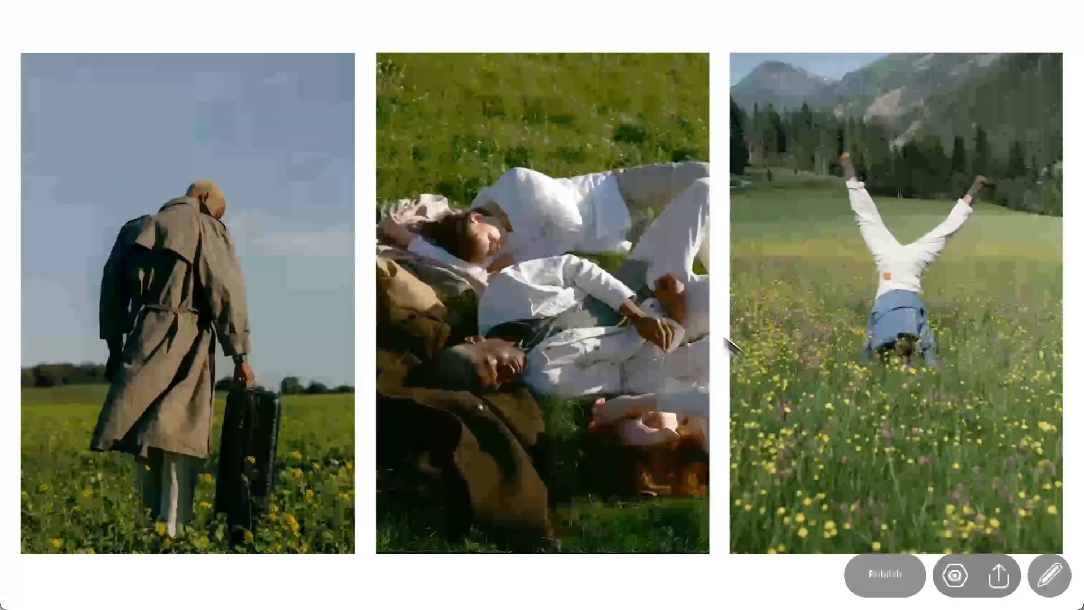
pyautogui.scroll(-10, 668, 291)
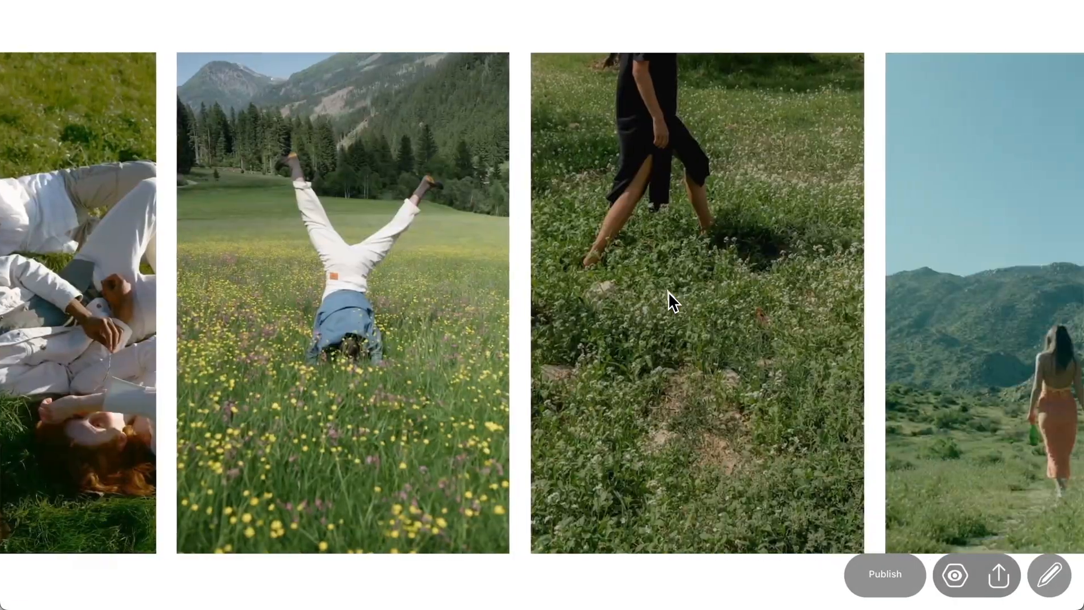
pyautogui.scroll(10, 668, 291)
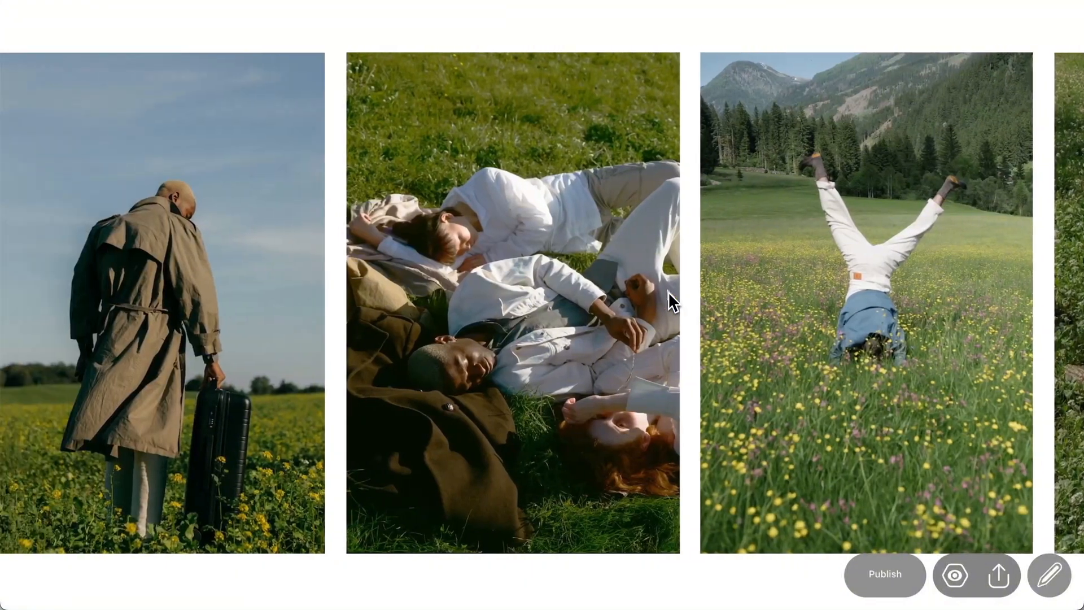
pyautogui.scroll(-10, 668, 291)
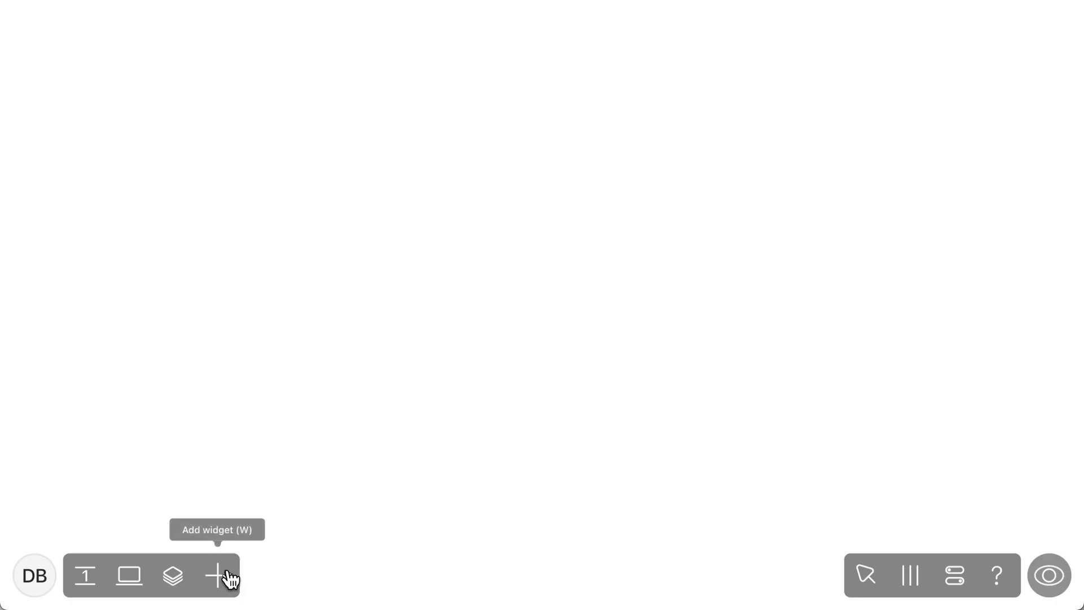
# Add a Slideshow widget to the empty page and load the picture files into it
pyautogui.click(229, 576)
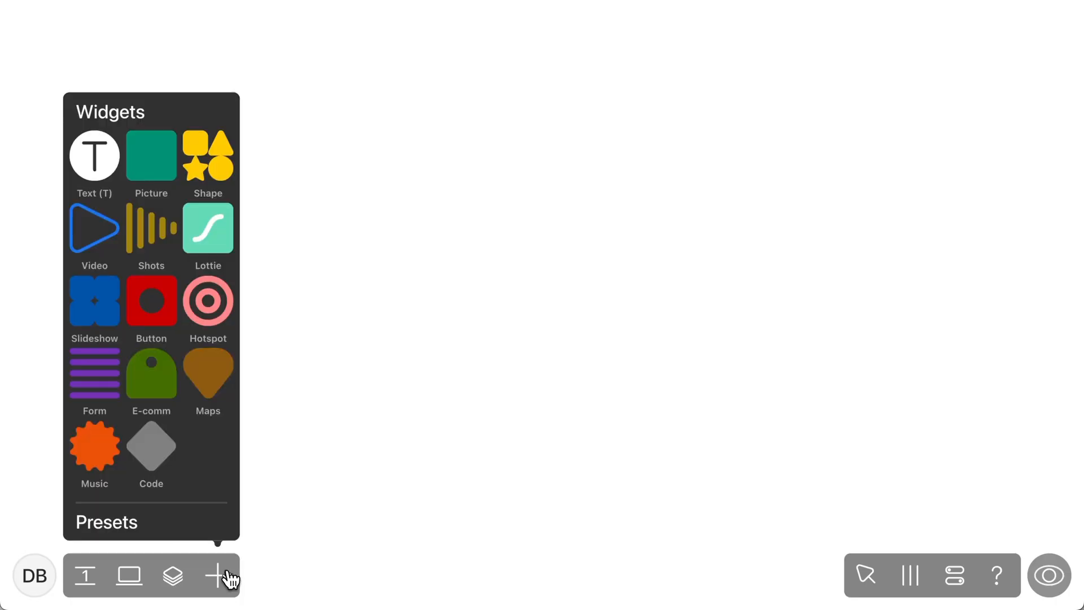
pyautogui.click(111, 315)
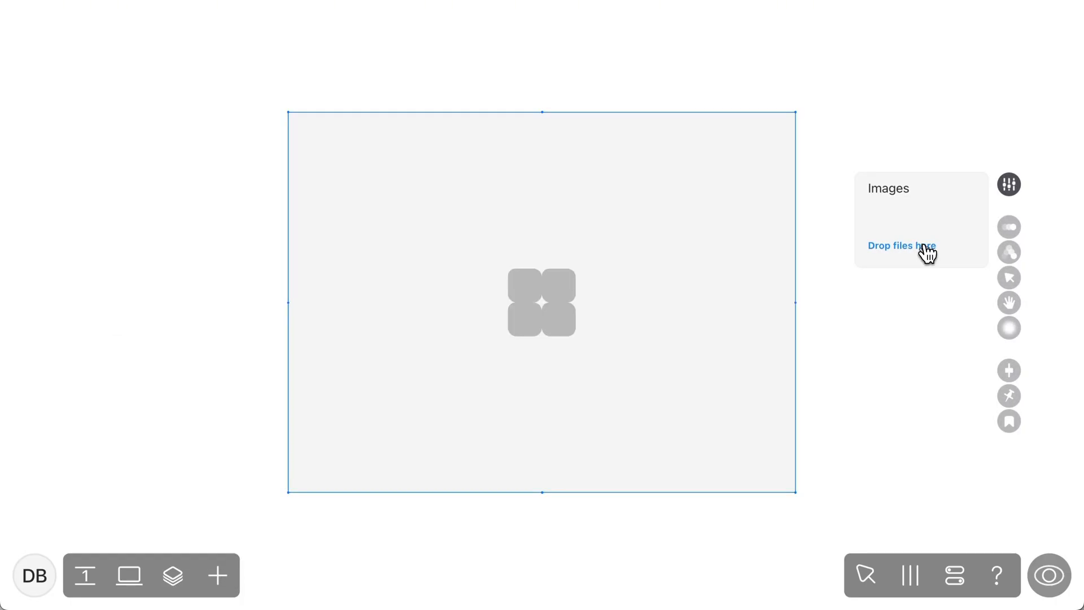
pyautogui.click(928, 254)
pyautogui.click(796, 412)
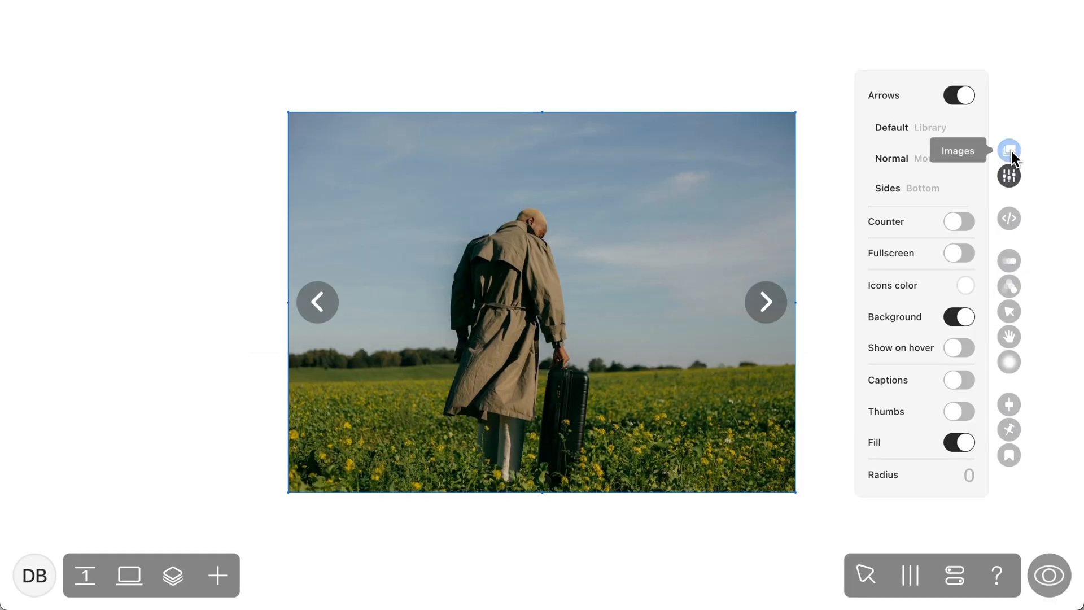
# Reorder the slideshow images, moving the person walking on grass to first place and the group of friends above the suitcase picture
pyautogui.click(1011, 150)
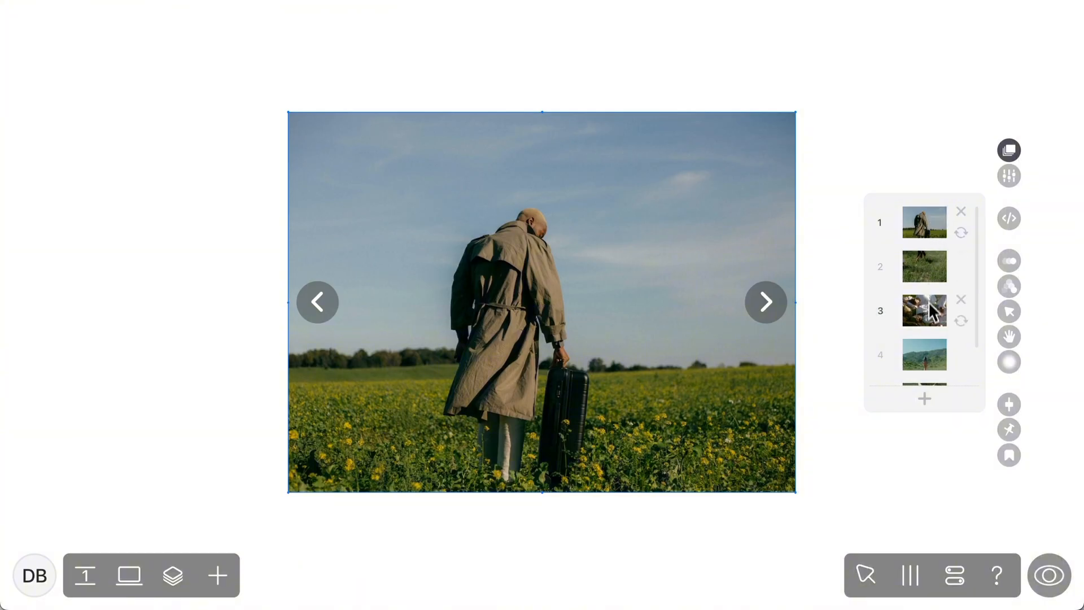
pyautogui.scroll(-2, 927, 293)
pyautogui.scroll(2, 928, 319)
pyautogui.moveTo(930, 278); pyautogui.dragTo(924, 235)
pyautogui.moveTo(928, 320); pyautogui.dragTo(929, 284)
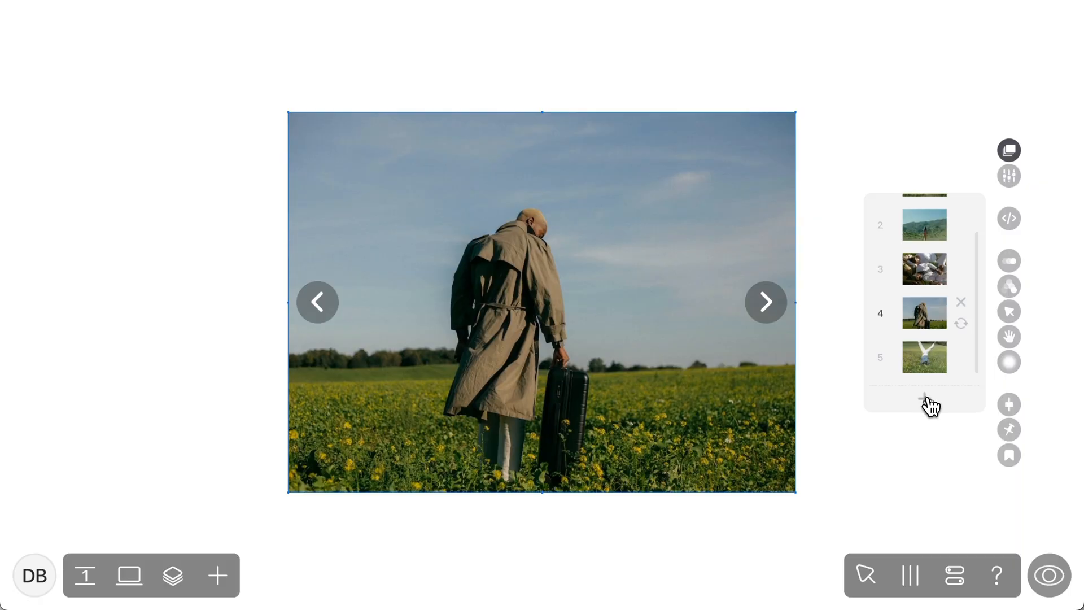
# Add another picture file to the slideshow as the sixth image
pyautogui.click(926, 398)
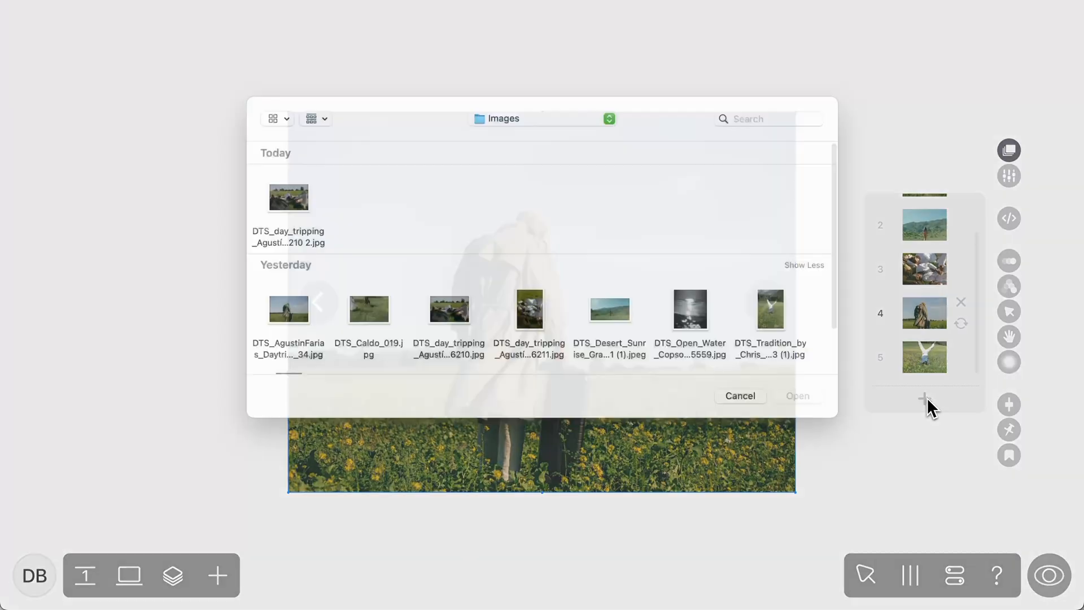
pyautogui.scroll(-2, 310, 316)
pyautogui.doubleClick(310, 339)
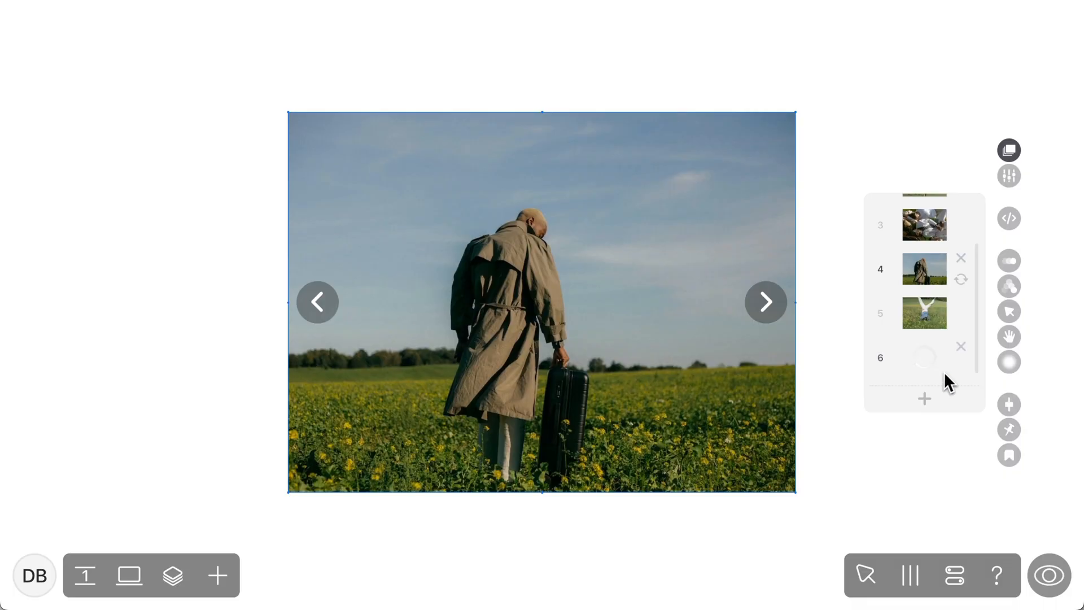
pyautogui.scroll(2, 934, 297)
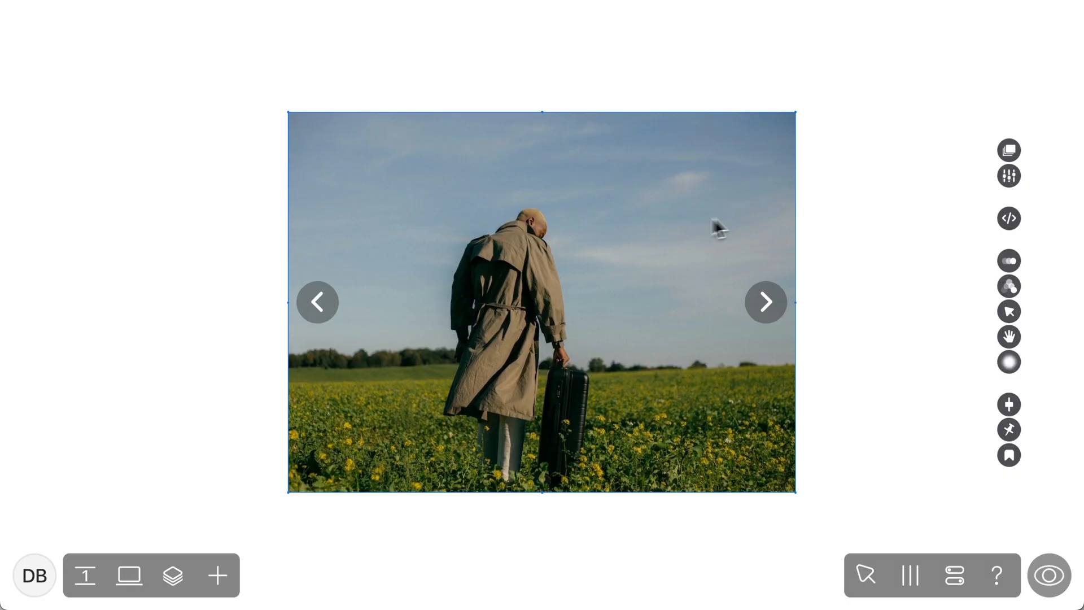
# Give the slideshow straight-shafted left and right arrows from the Library, set them to Mouseover, and try them on the slides
pyautogui.click(1008, 179)
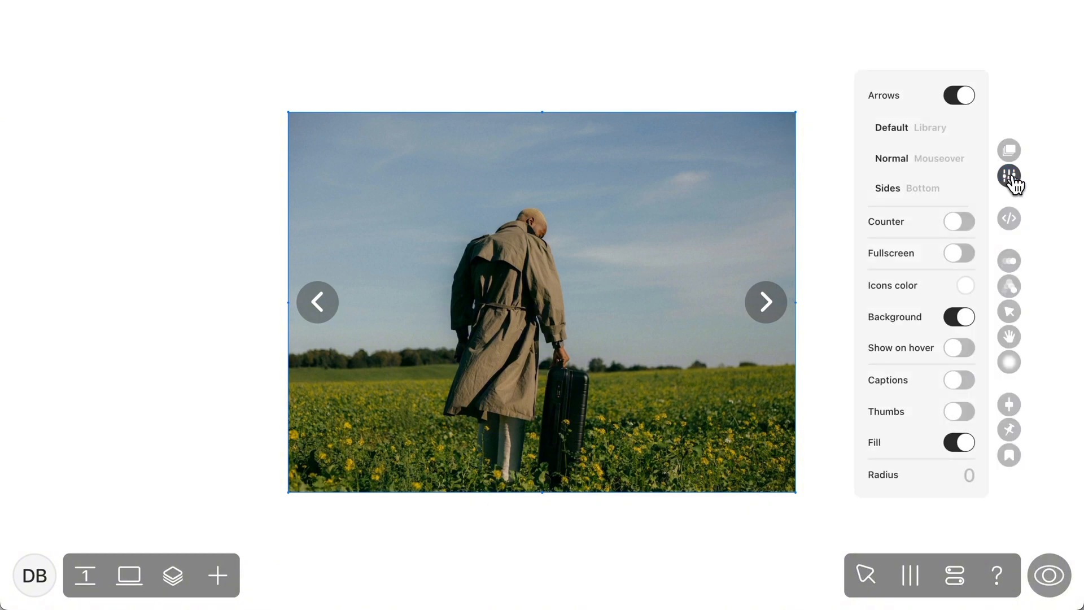
pyautogui.click(963, 98)
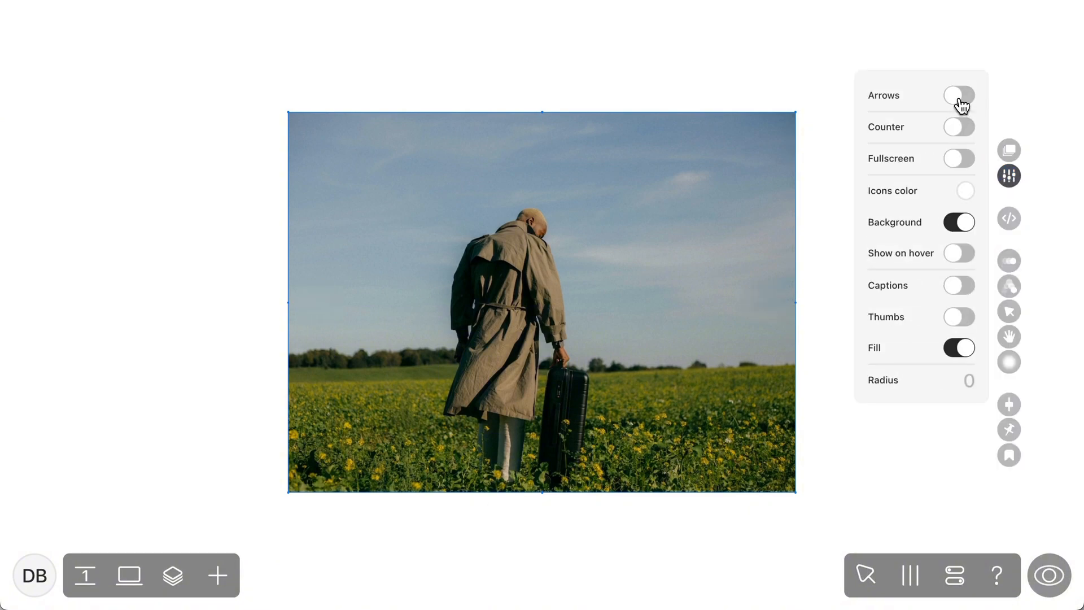
pyautogui.click(962, 106)
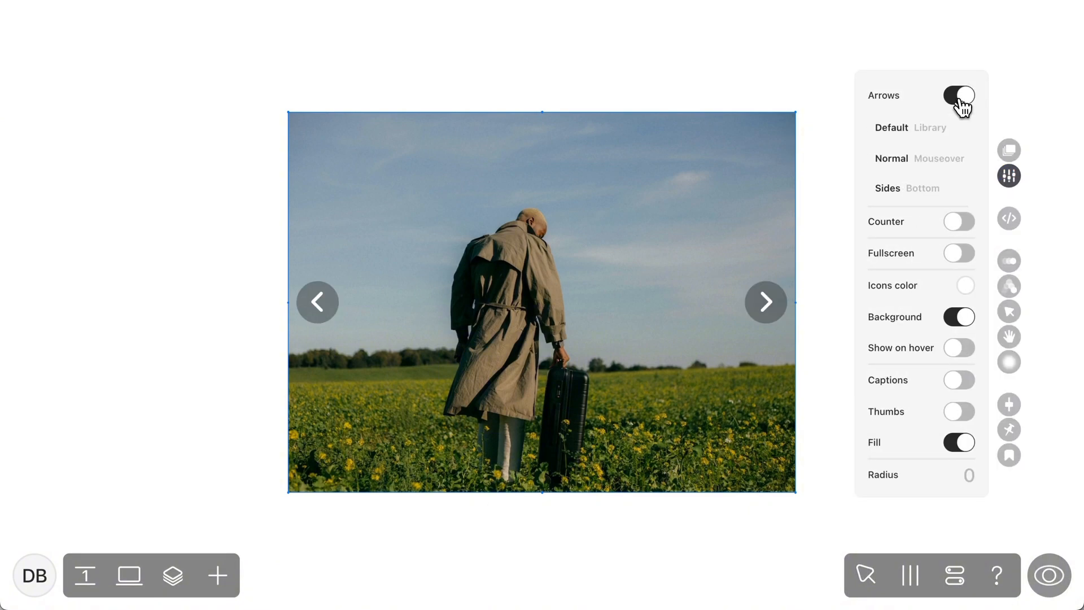
pyautogui.click(930, 129)
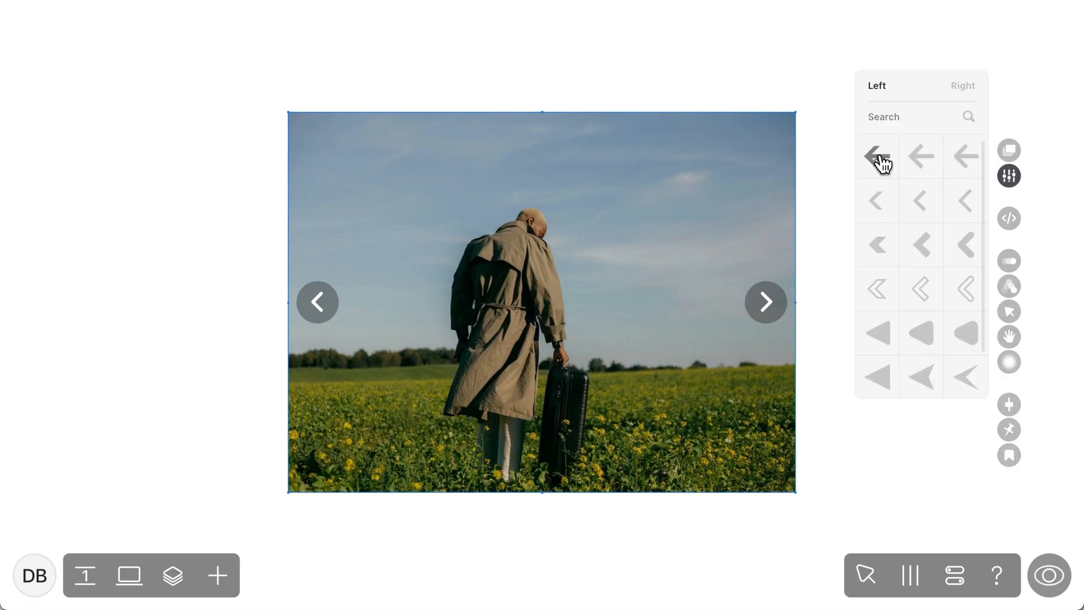
pyautogui.click(961, 91)
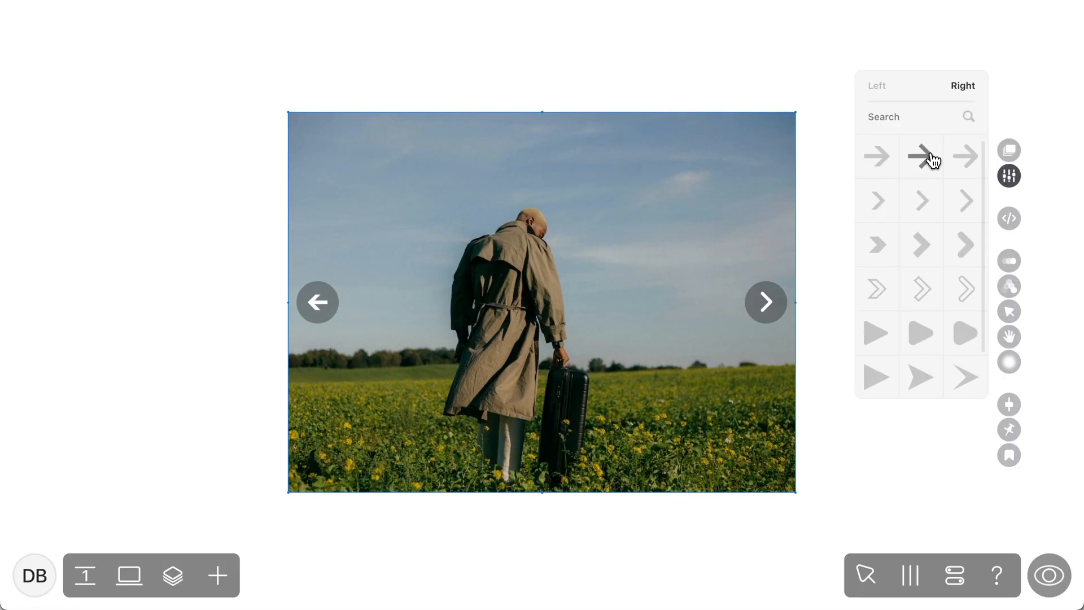
pyautogui.click(933, 162)
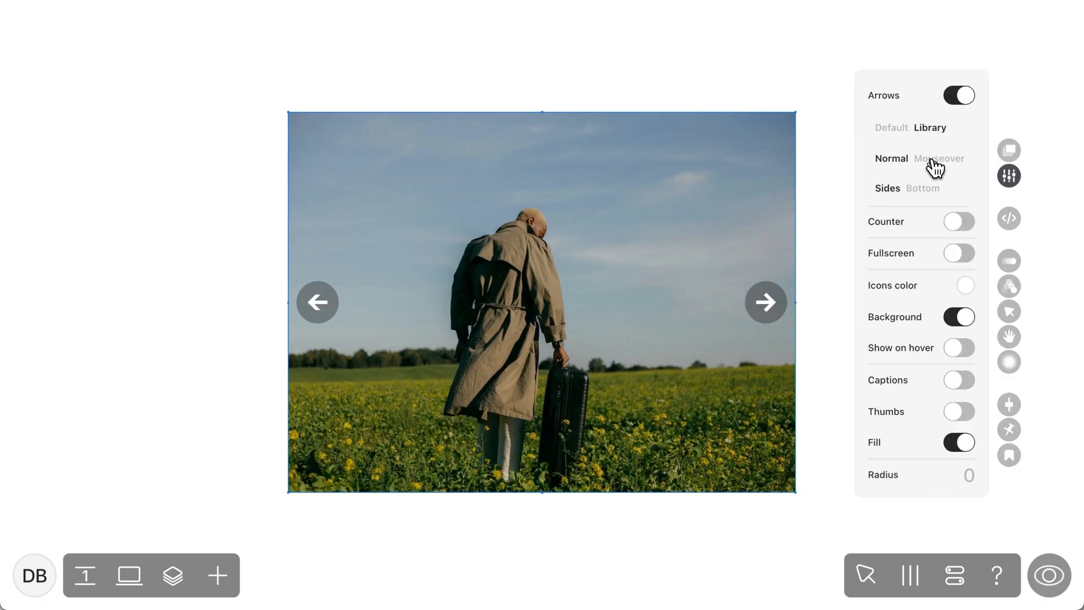
pyautogui.click(935, 164)
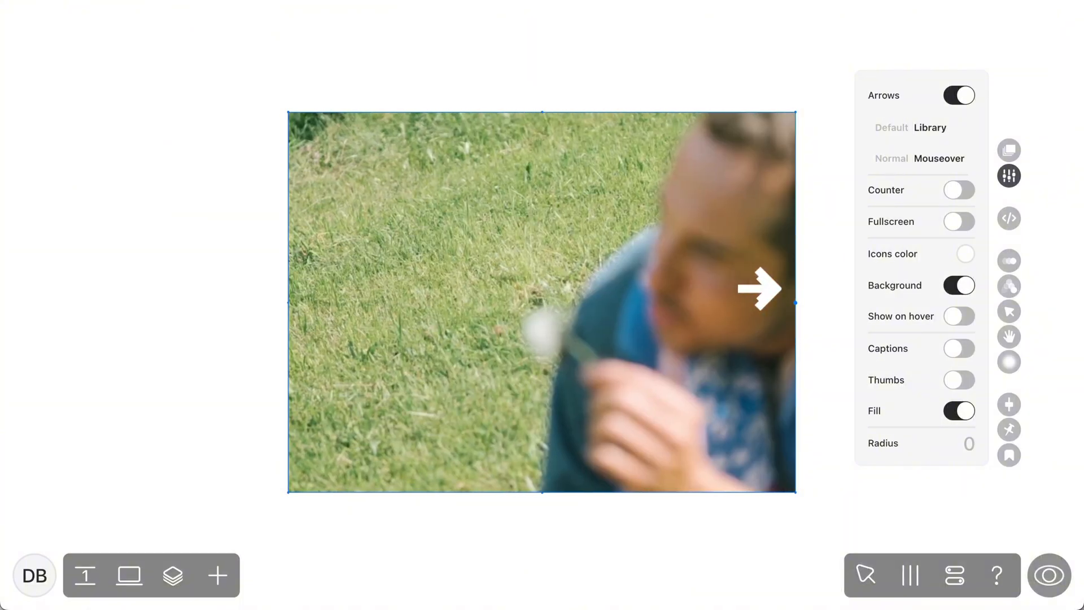
pyautogui.click(331, 302)
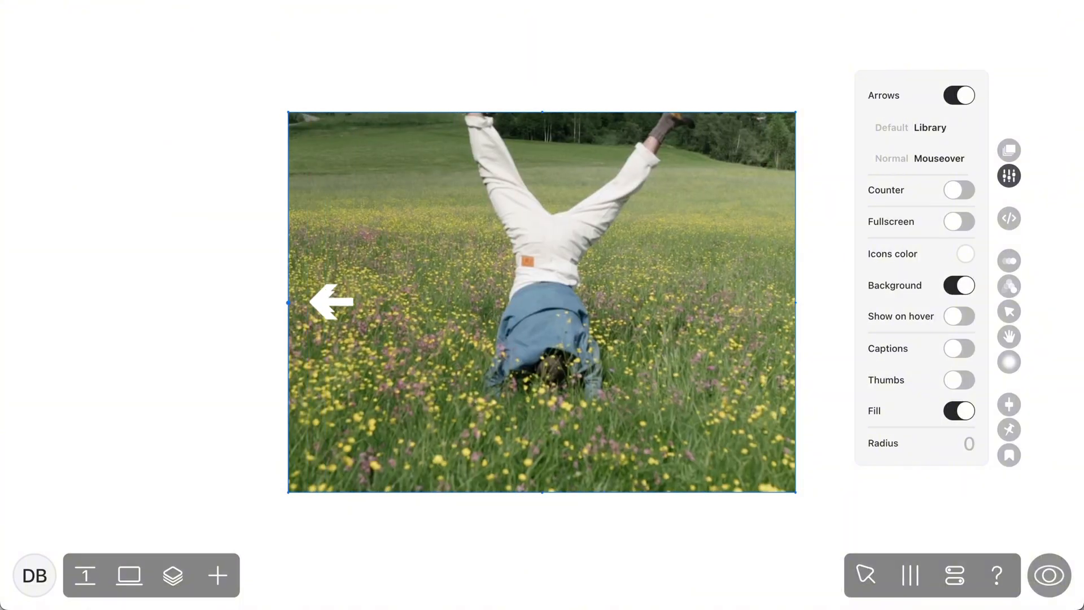
# Configure the slideshow controls with the Counter shown as Dots, Fullscreen on and Background off
pyautogui.click(955, 195)
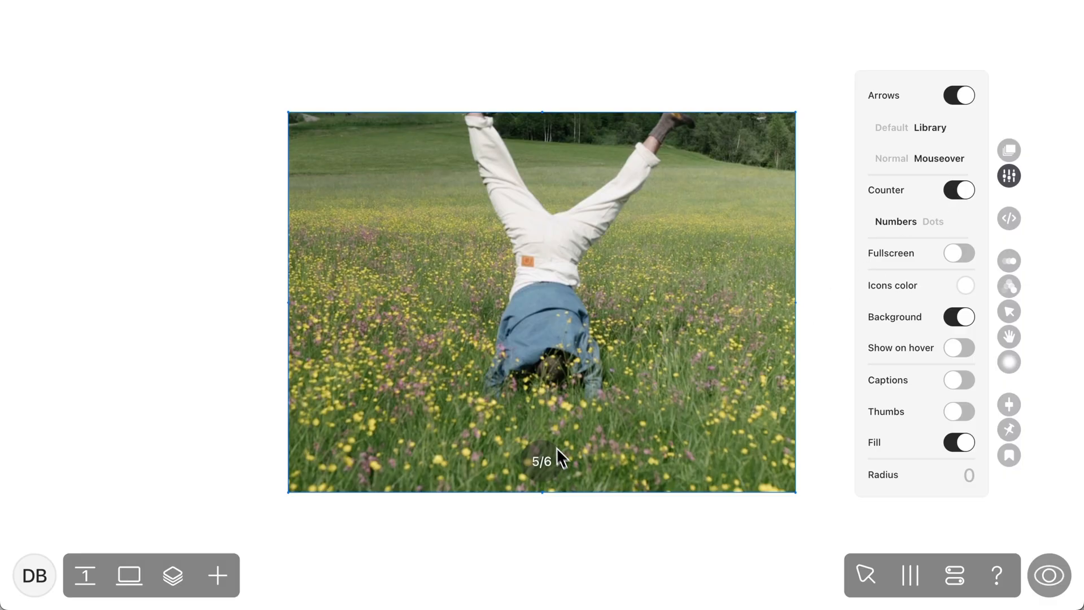
pyautogui.click(934, 223)
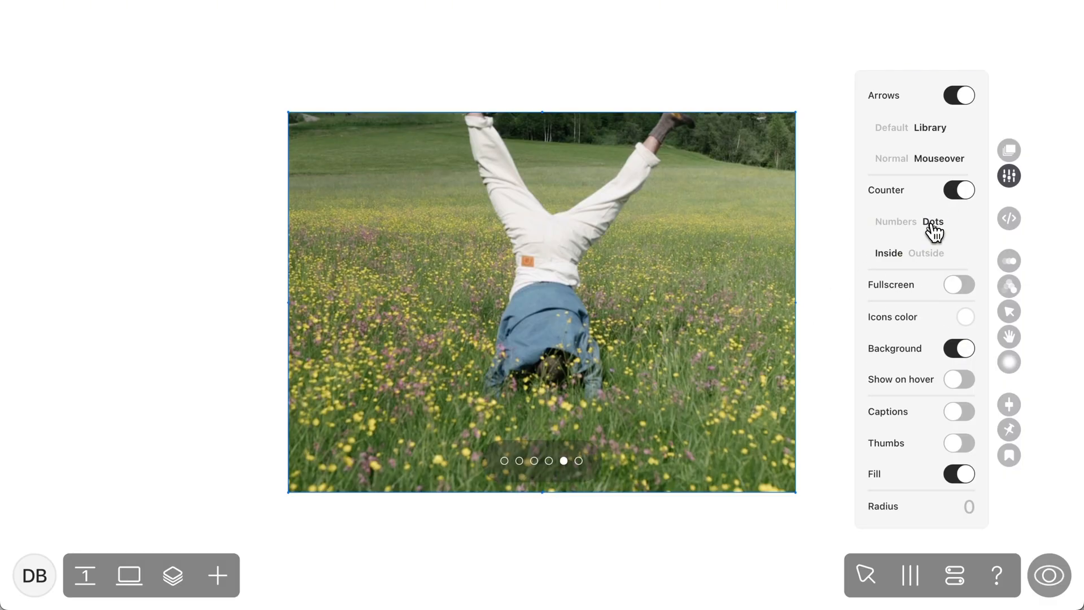
pyautogui.click(954, 284)
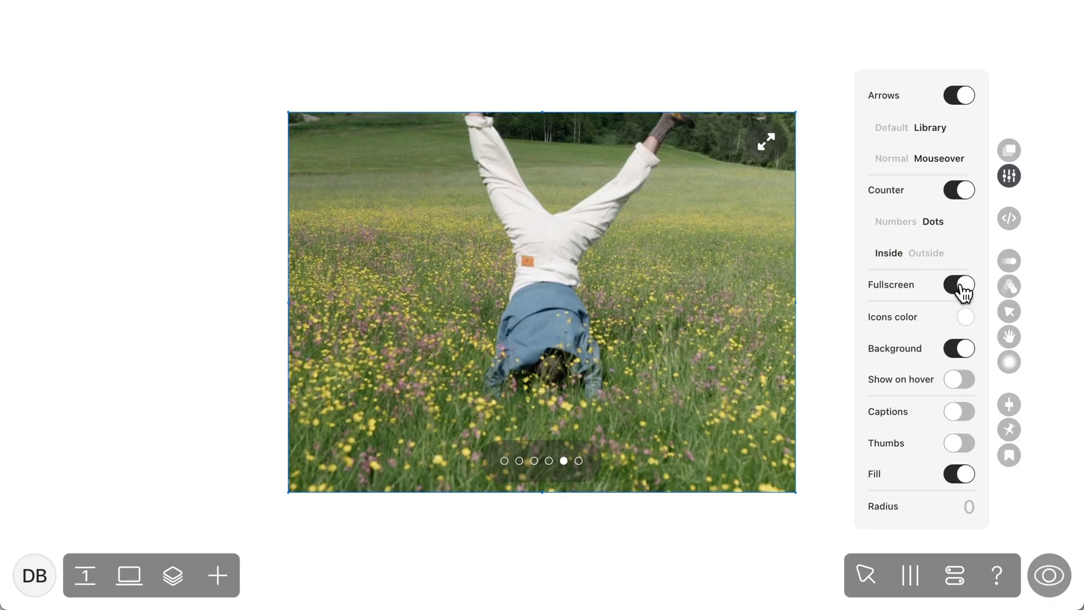
pyautogui.click(959, 348)
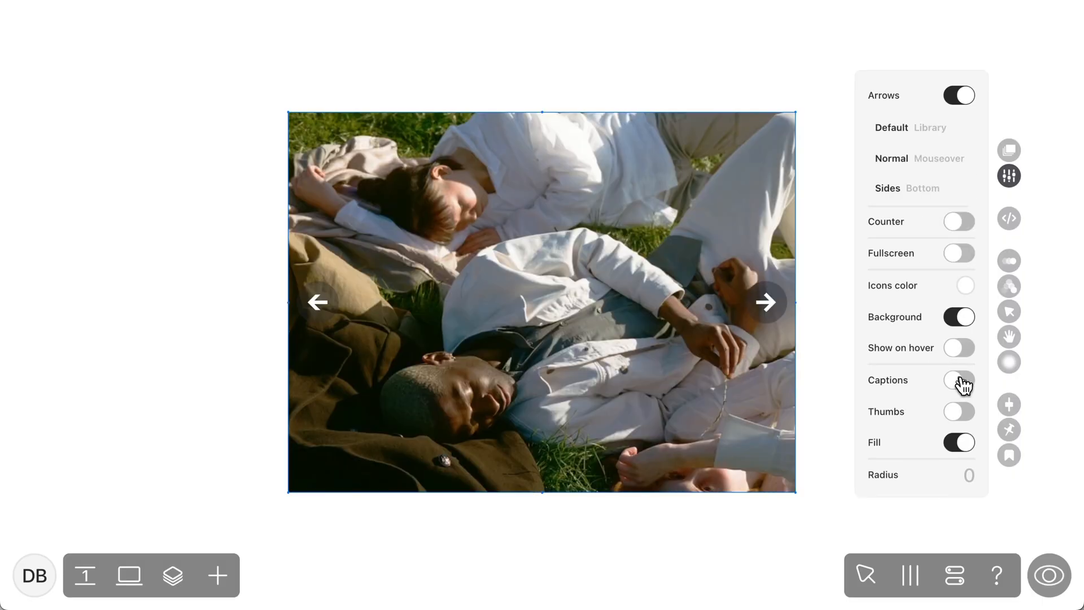
# Turn on Captions, enter "Group of friends, 2025" under the friends picture, and open the link options for the words "Group of friends"
pyautogui.click(960, 380)
pyautogui.click(558, 510)
pyautogui.write('Grou')
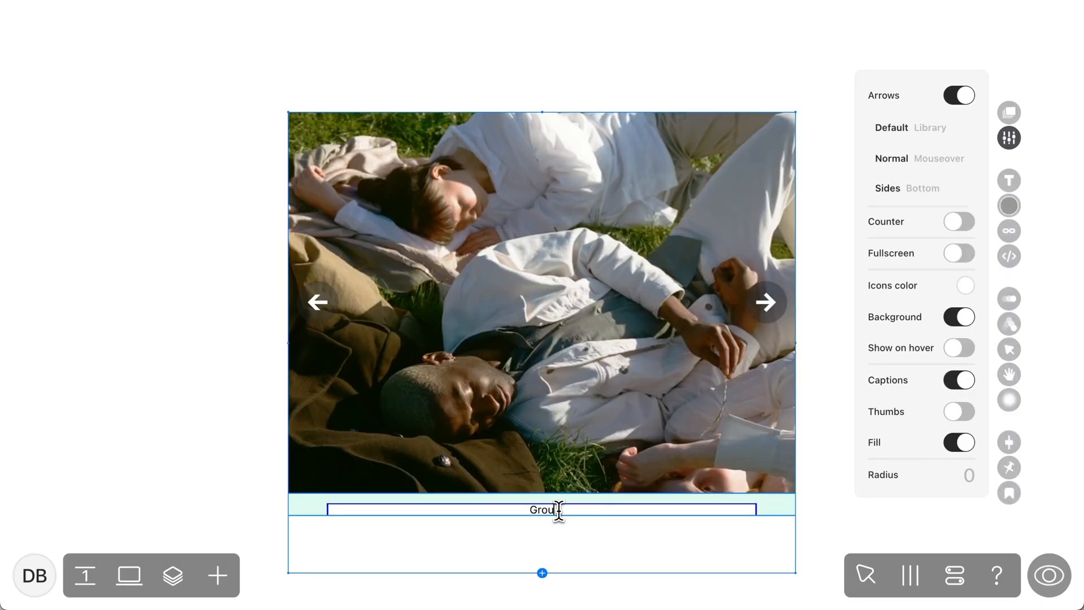
pyautogui.write('p of friends, 2025')
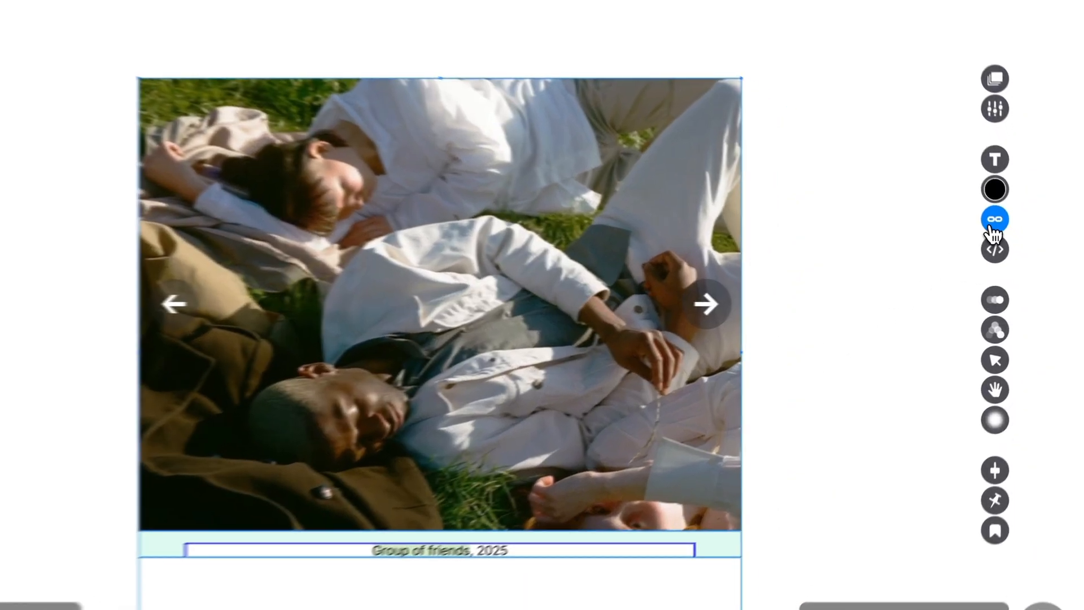
pyautogui.click(1009, 231)
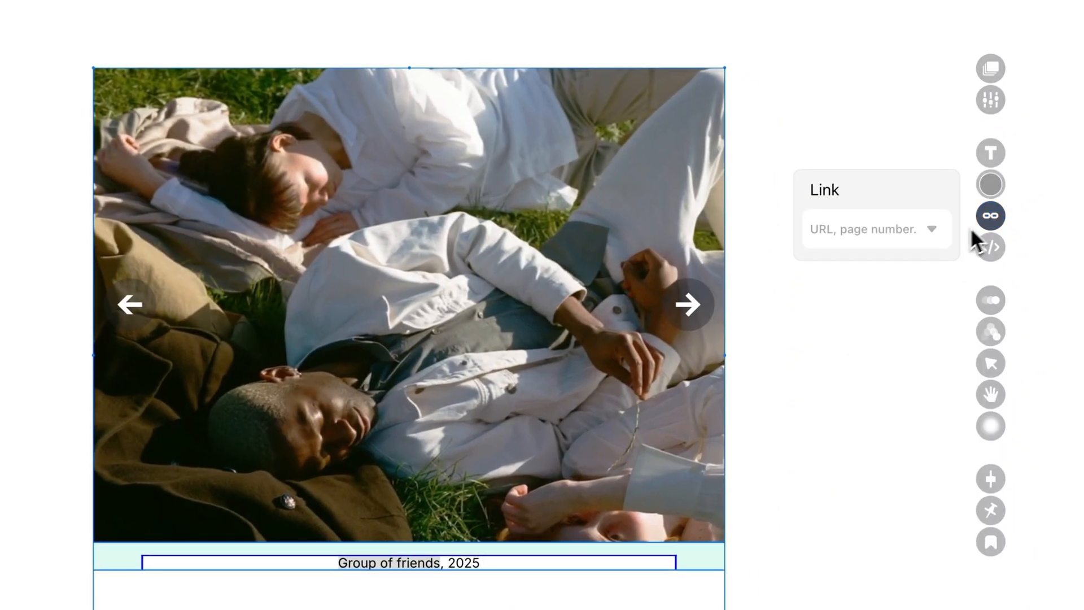
pyautogui.click(932, 231)
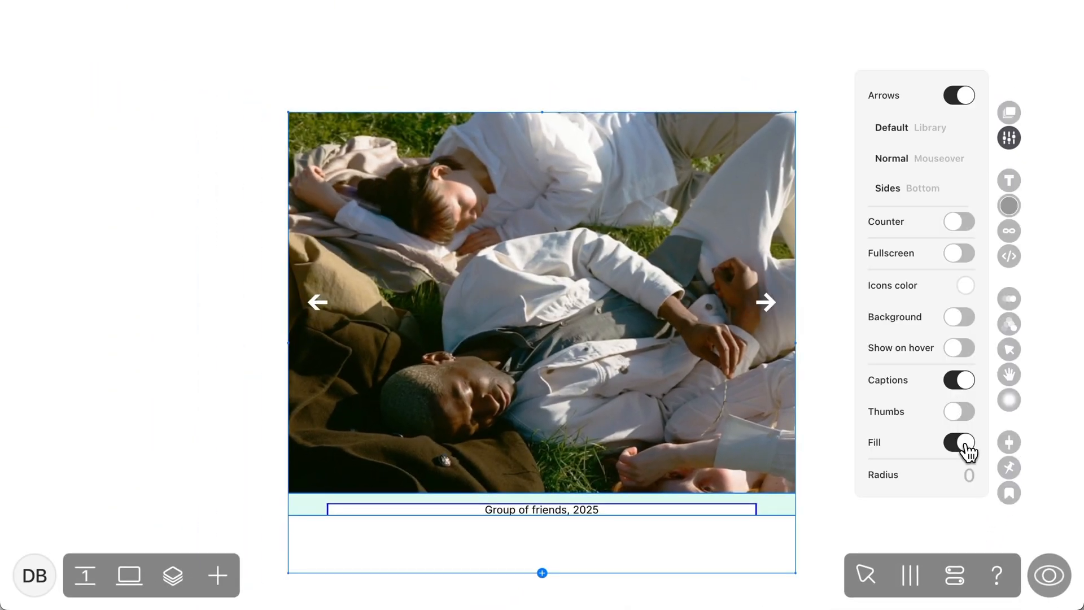
# Switch the slideshow's Fill off and back on, and set its corner radius to 61
pyautogui.click(966, 444)
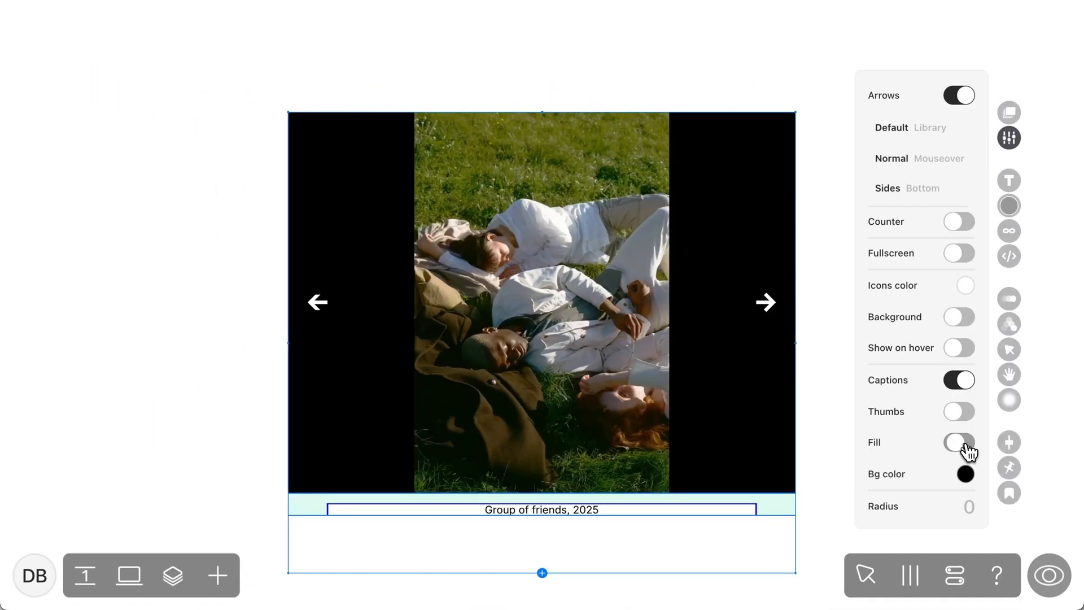
pyautogui.click(965, 444)
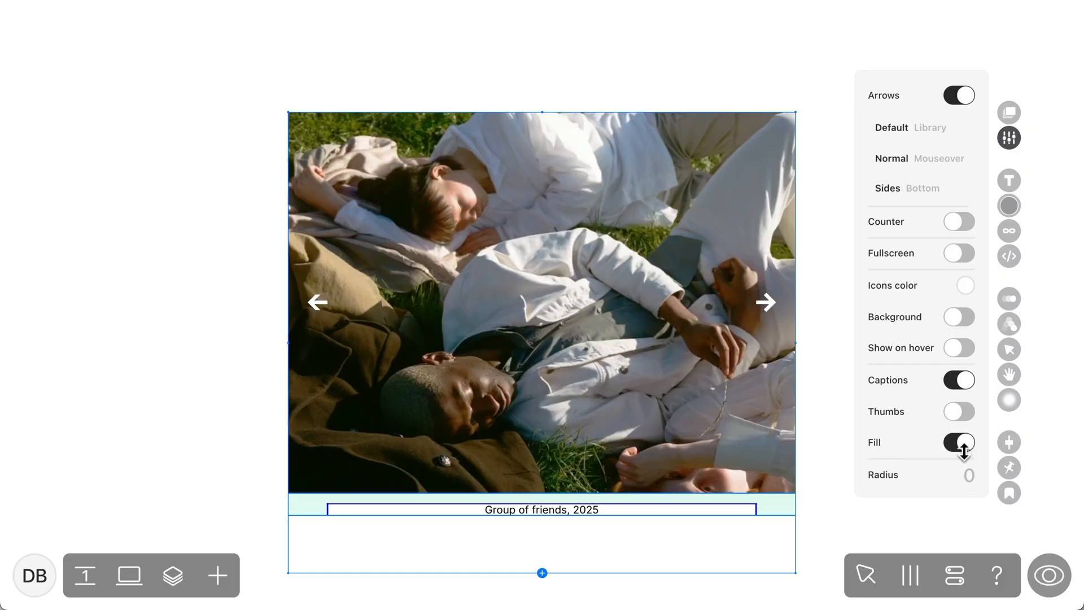
pyautogui.moveTo(965, 472); pyautogui.dragTo(969, 400)
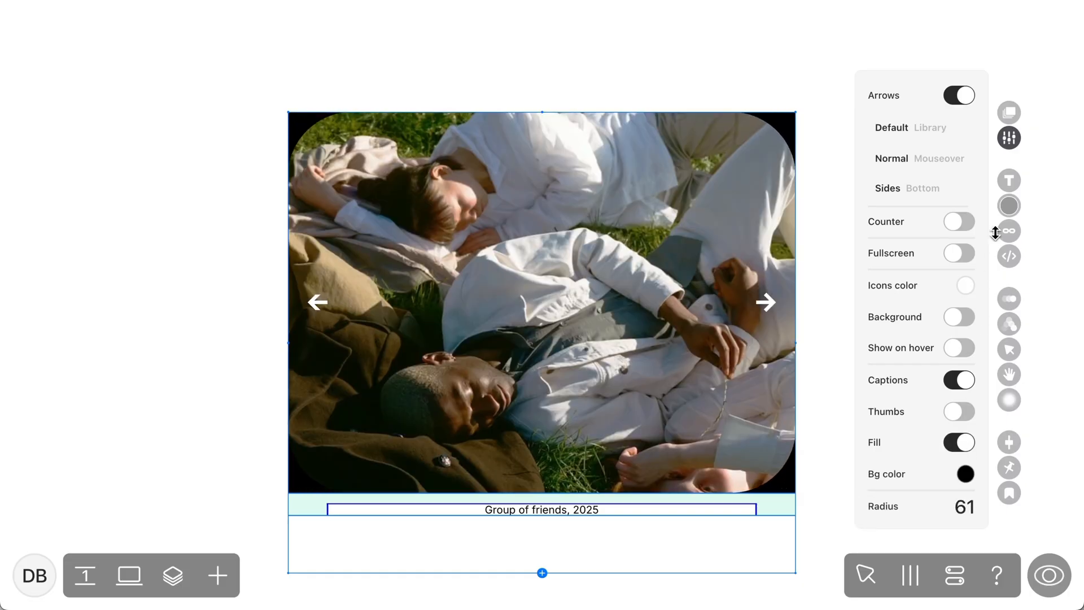
# Change the slideshow's background color from black to white and narrow the slideshow to a portrait format
pyautogui.moveTo(995, 232); pyautogui.dragTo(932, 390)
pyautogui.click(966, 476)
pyautogui.click(804, 394)
pyautogui.moveTo(795, 342); pyautogui.dragTo(635, 342)
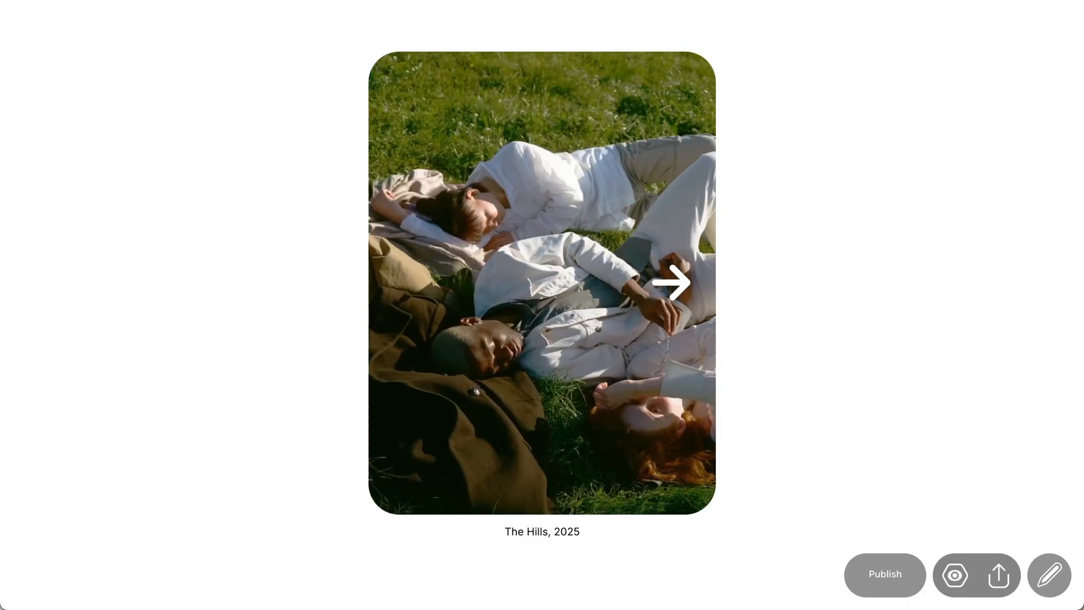
# Step forward and back through the narrowed slideshow in the preview, and return to editing
pyautogui.click(671, 282)
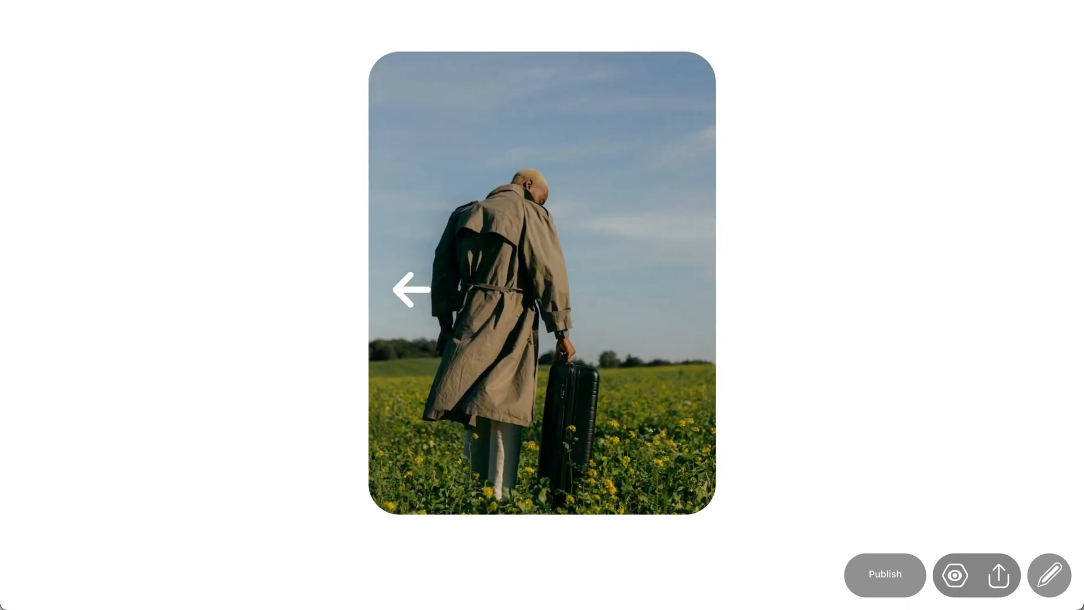
pyautogui.click(411, 289)
pyautogui.click(411, 289)
pyautogui.press('Escape')
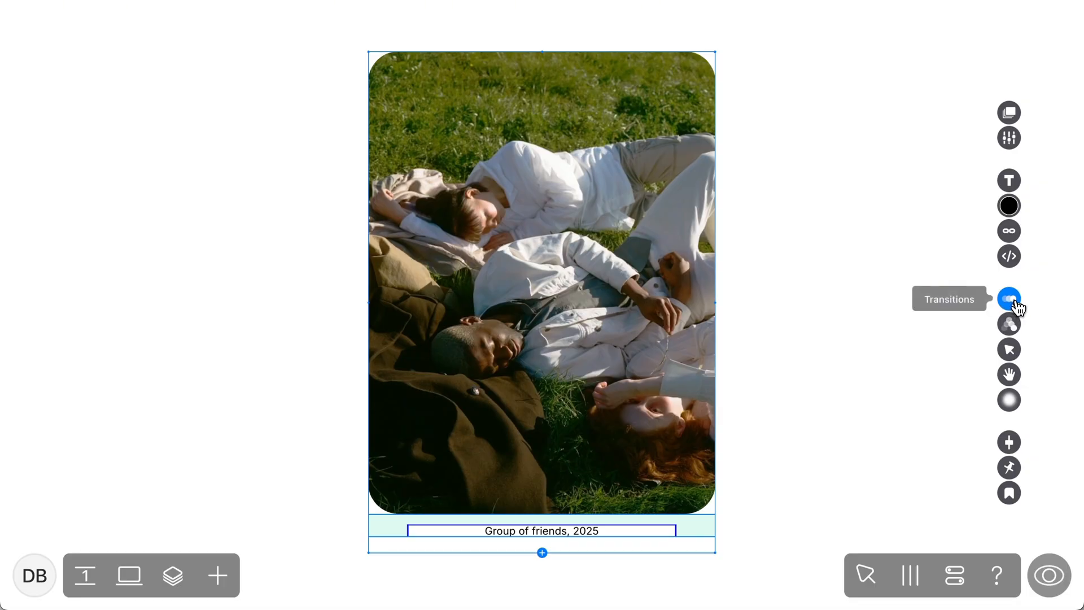
# Try the Crossfade and Slider transitions on the slideshow and advance through its slides in the preview
pyautogui.click(1014, 303)
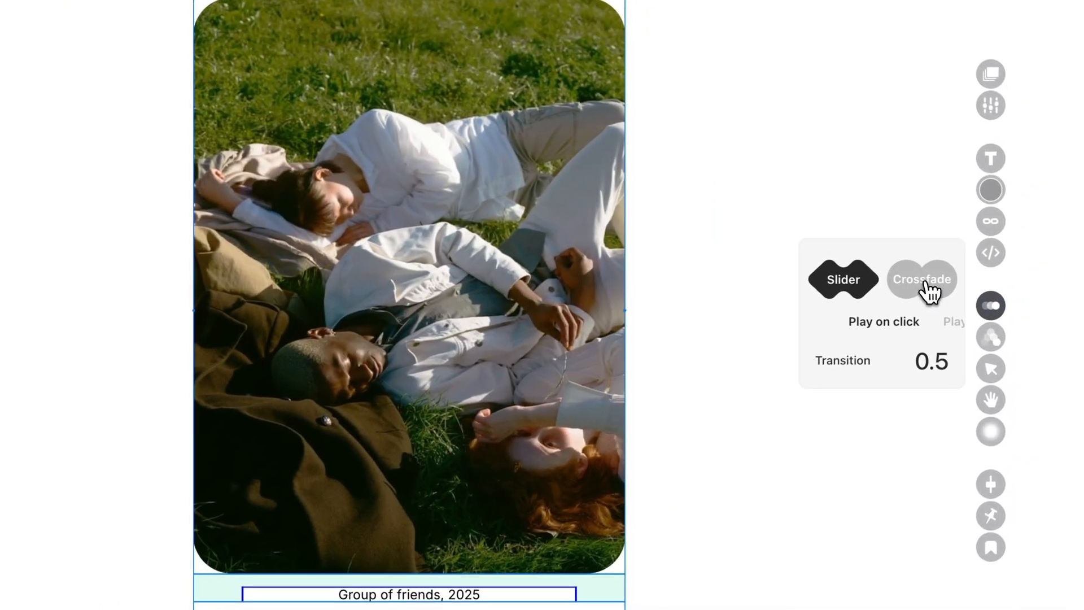
pyautogui.click(954, 274)
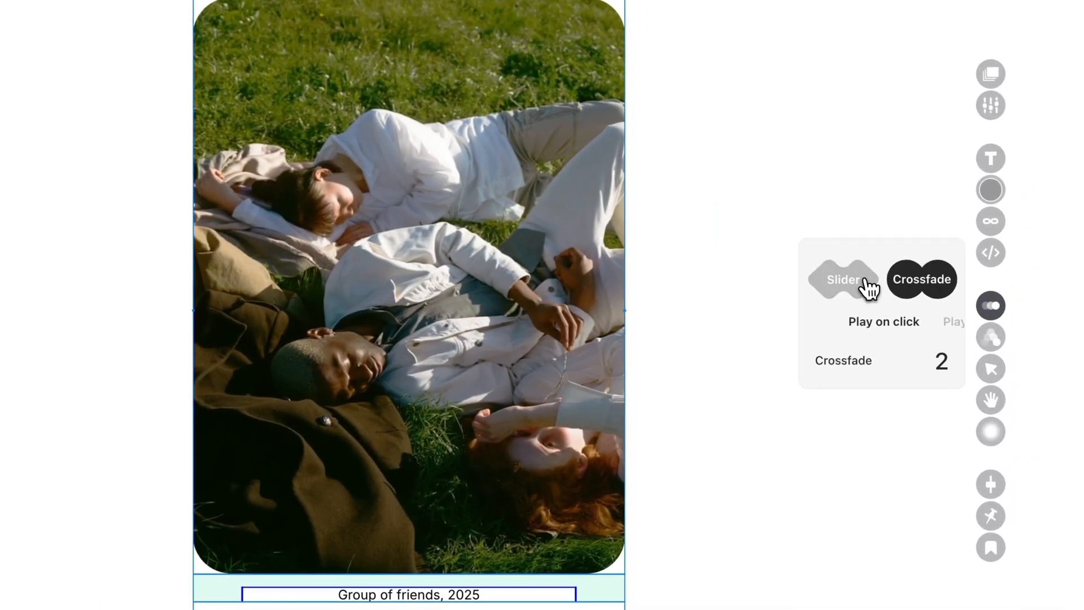
pyautogui.click(866, 282)
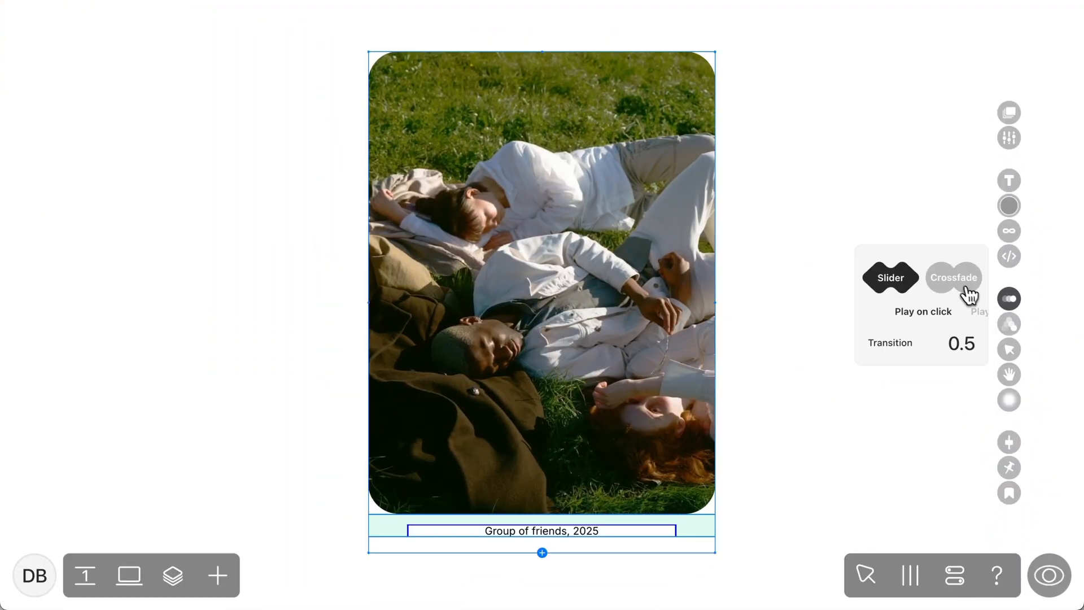
pyautogui.click(962, 283)
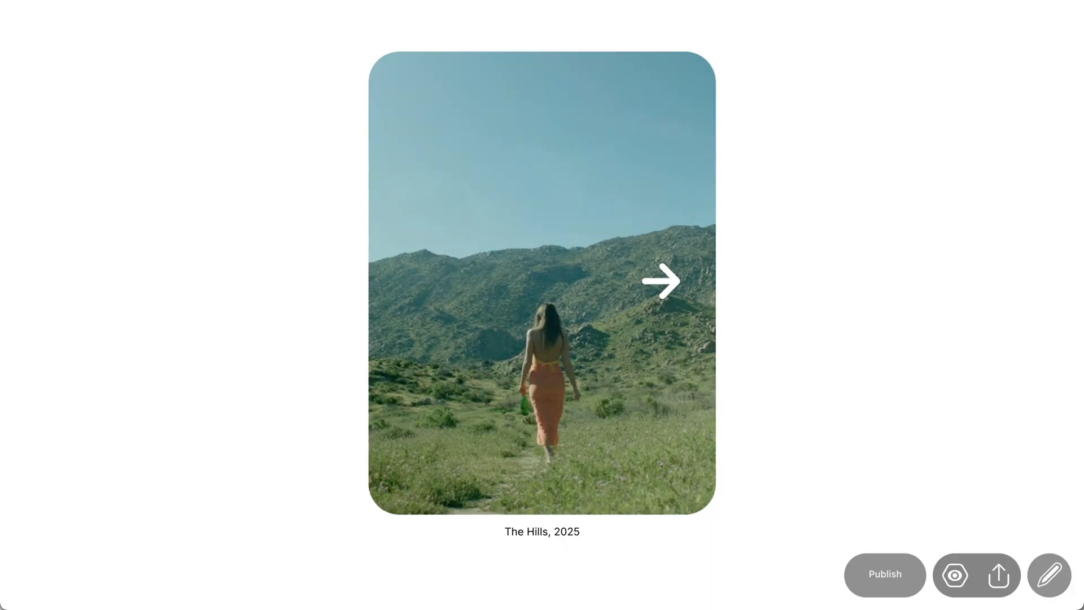
pyautogui.click(660, 281)
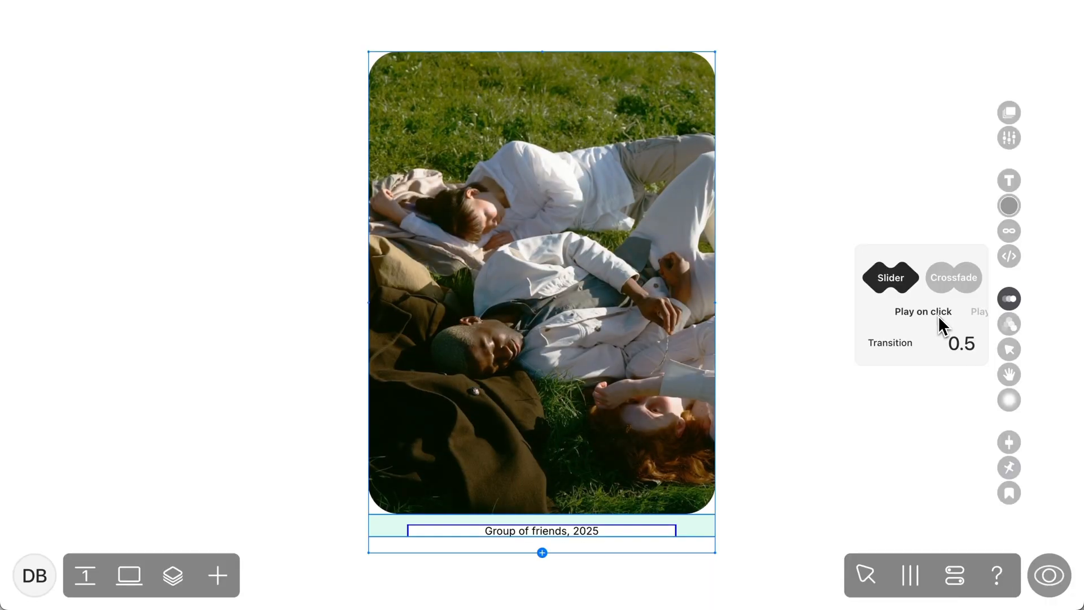
# Try Autoplay for the slideshow, and set its transition to Crossfade with Play on click and a crossfade time of 0
pyautogui.click(977, 314)
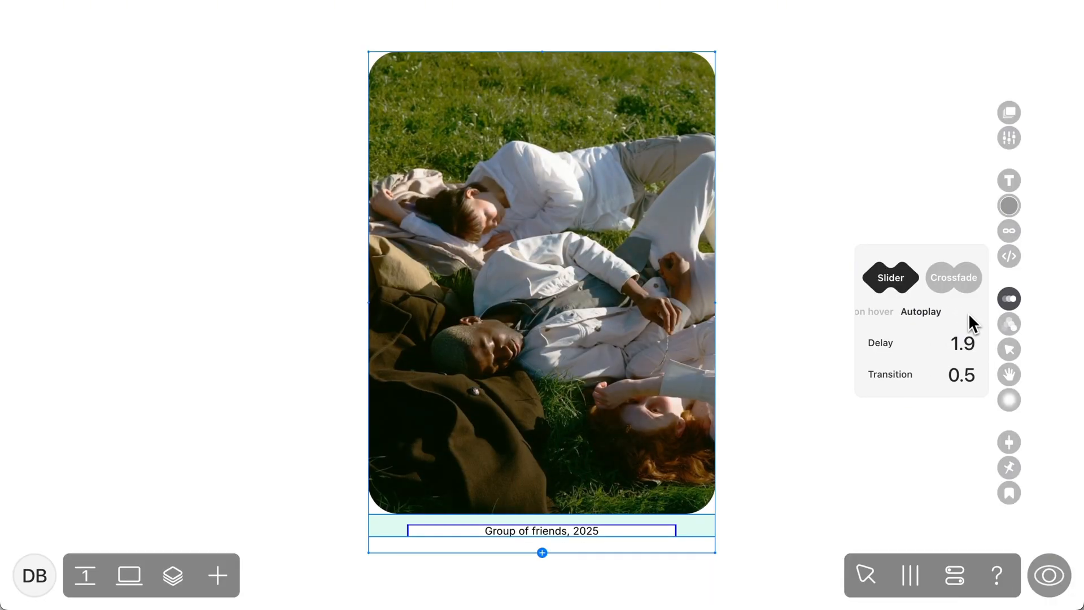
pyautogui.click(956, 285)
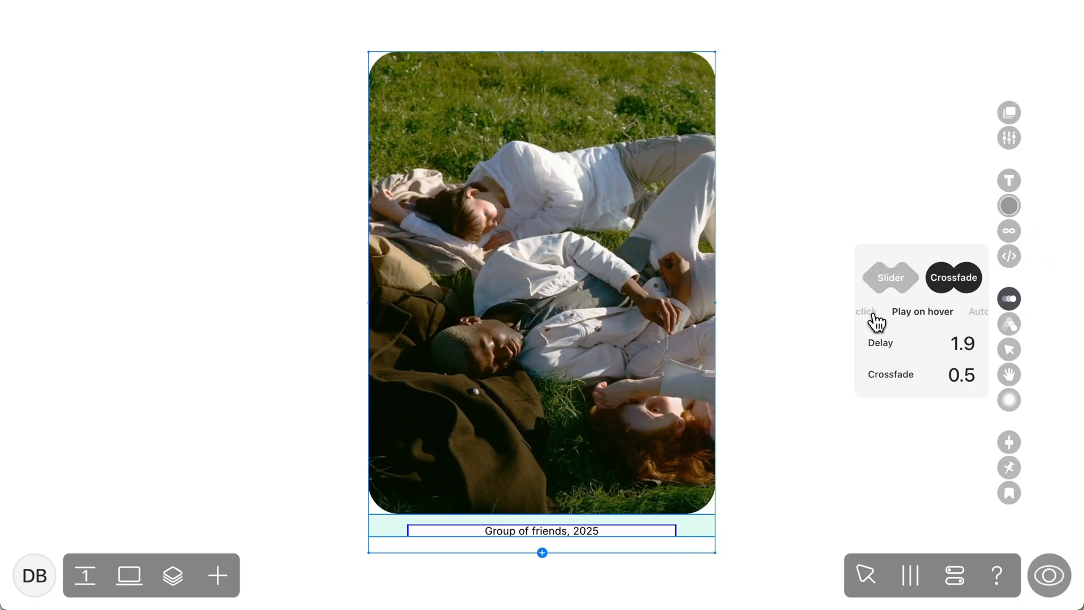
pyautogui.click(866, 312)
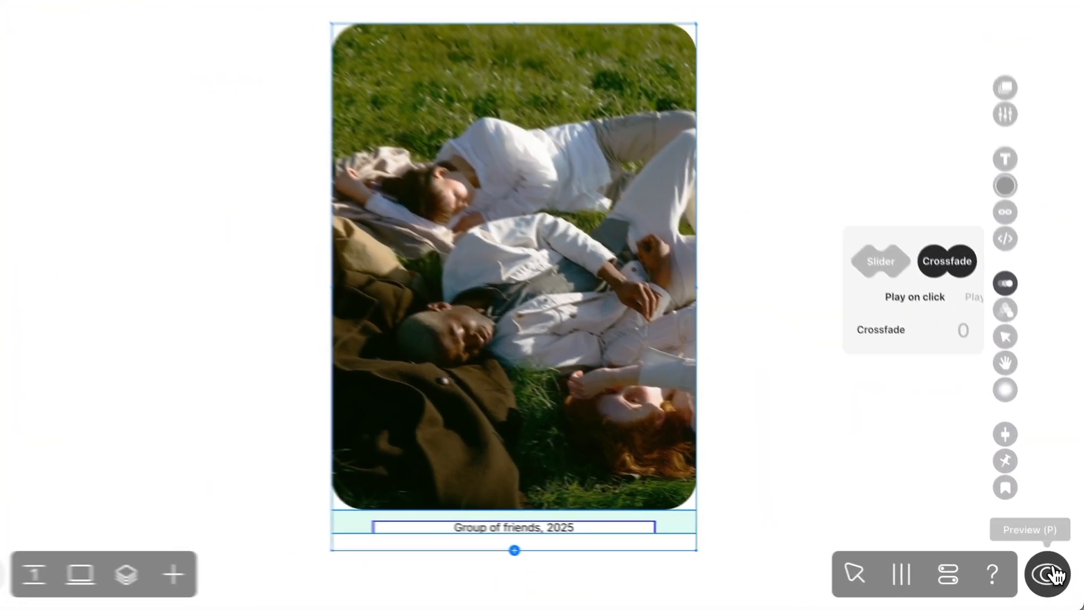
# Preview the slideshow and advance through several slides to check the instant crossfade
pyautogui.click(1040, 569)
pyautogui.click(647, 256)
pyautogui.click(646, 256)
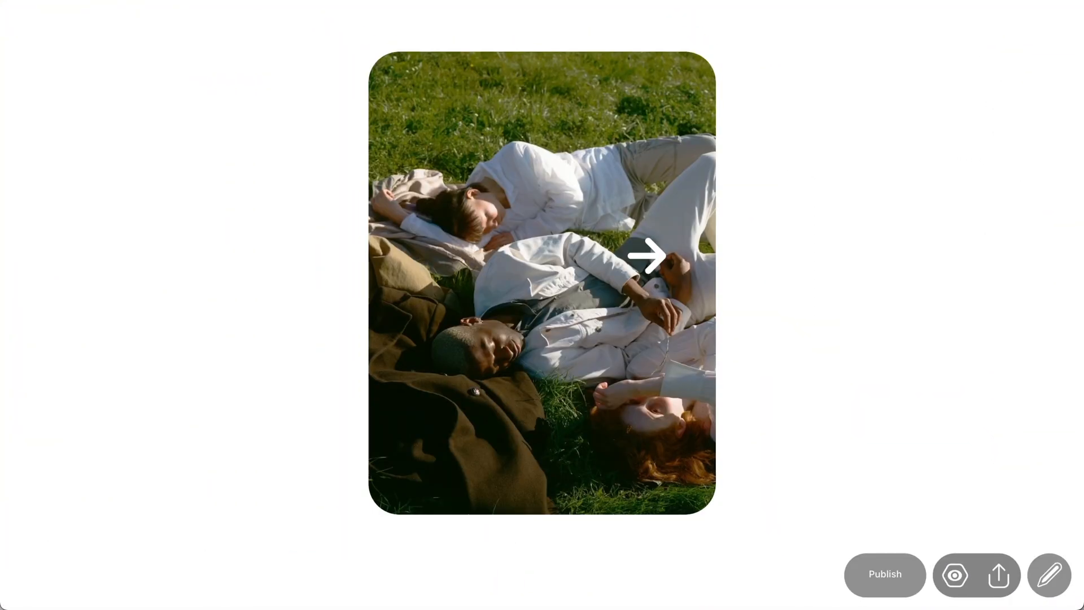
pyautogui.click(647, 256)
pyautogui.click(646, 255)
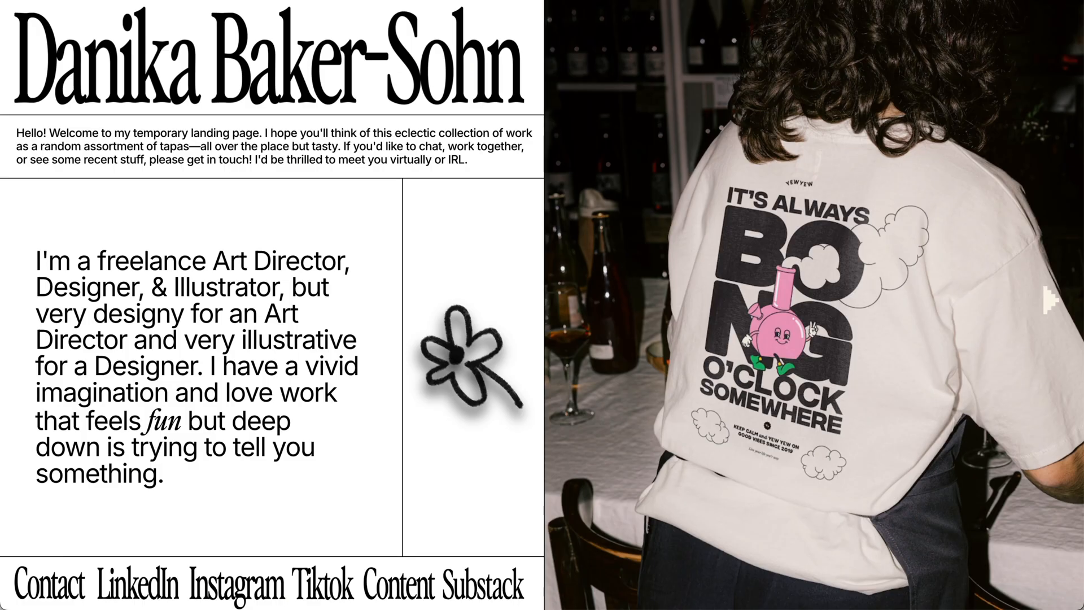
# Page through the project images in the slideshow on the example portfolio landing page
pyautogui.click(1049, 299)
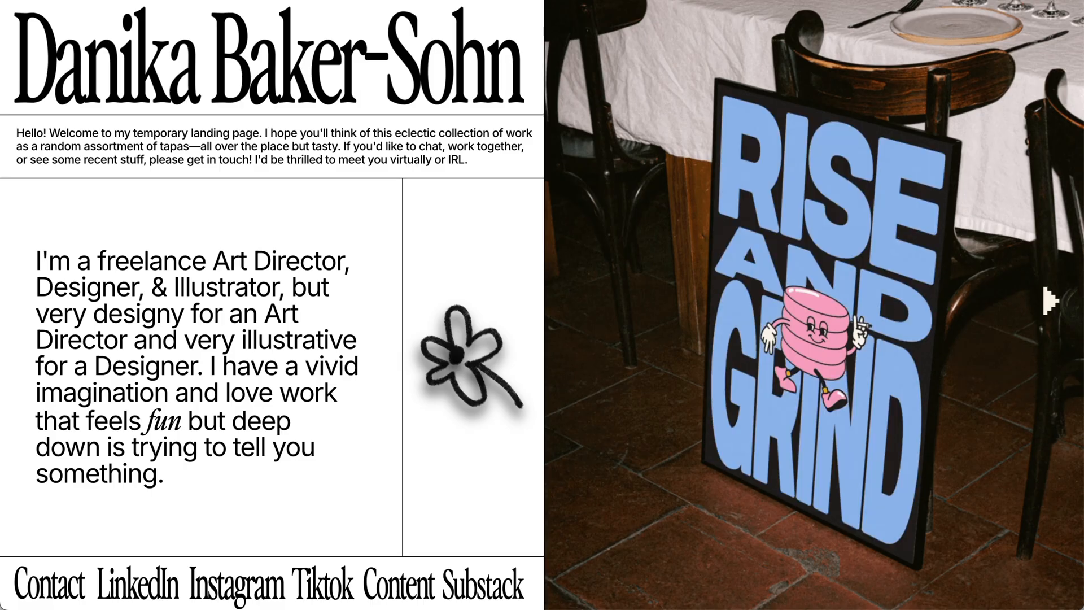
pyautogui.click(1049, 299)
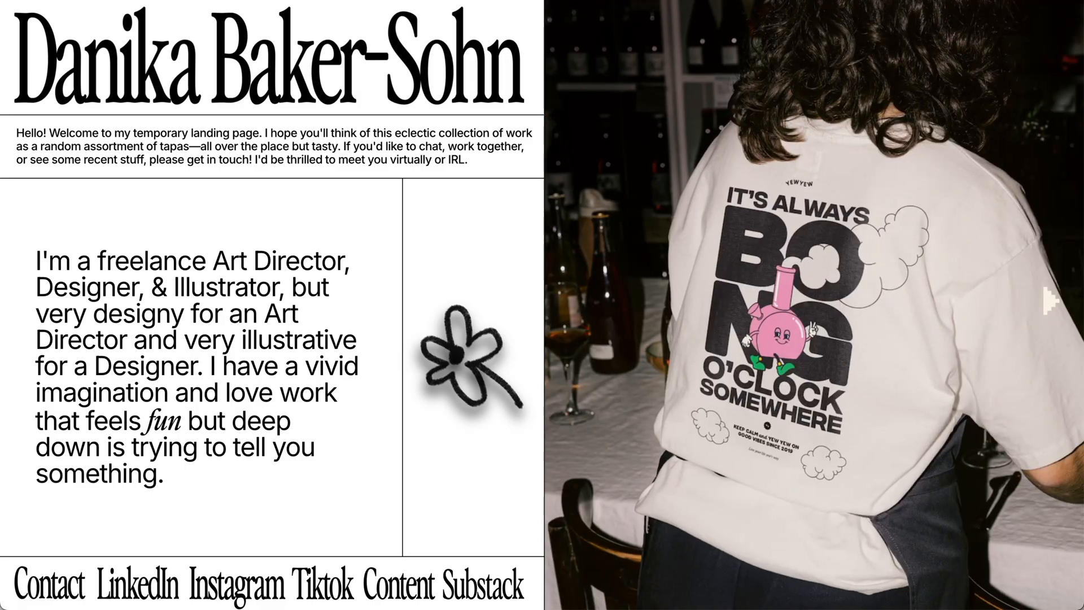
pyautogui.click(1049, 299)
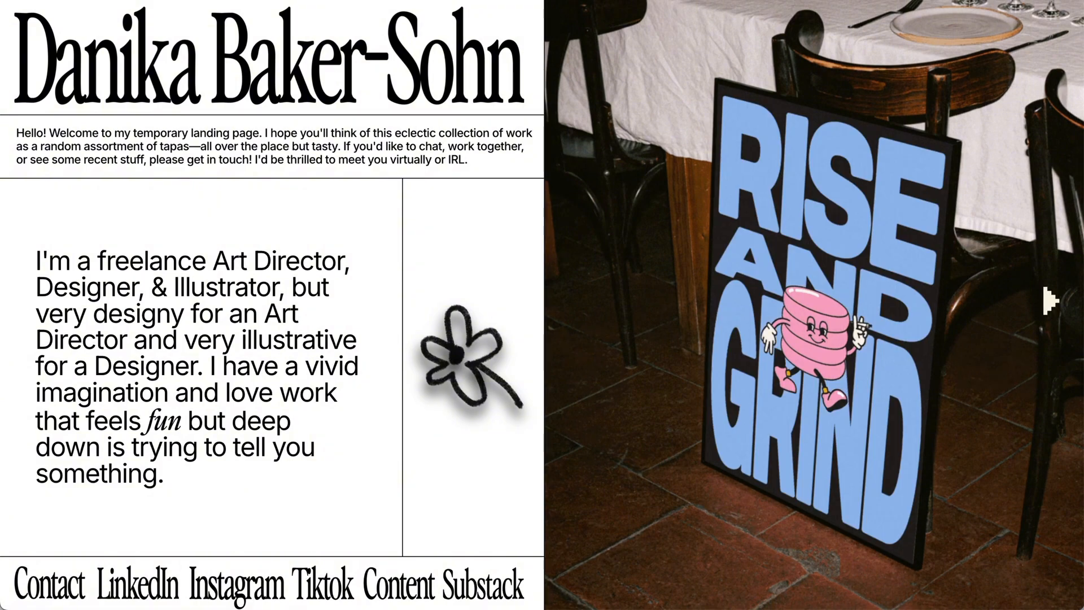
pyautogui.click(1049, 300)
pyautogui.click(1049, 299)
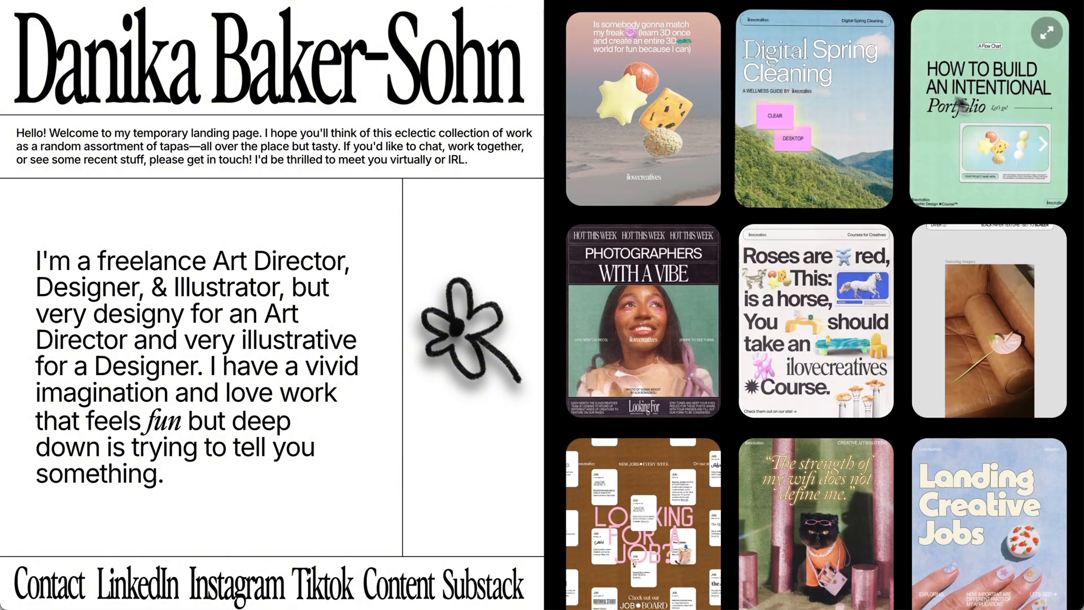